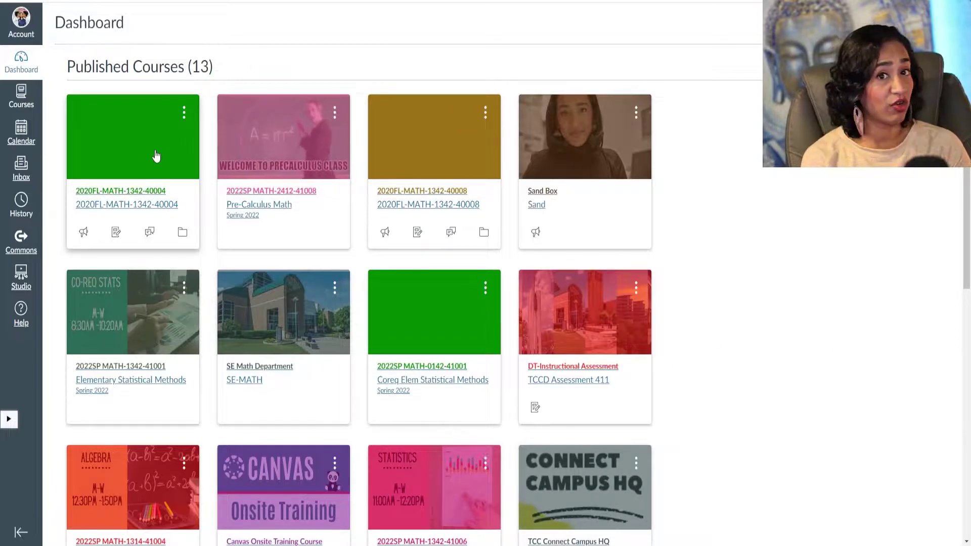
Step: Unfavorite courses 2020FL-MATH-1342-40004 and 2020FL-MATH-1342-40008 so they drop off the dashboard
left_click(185, 112)
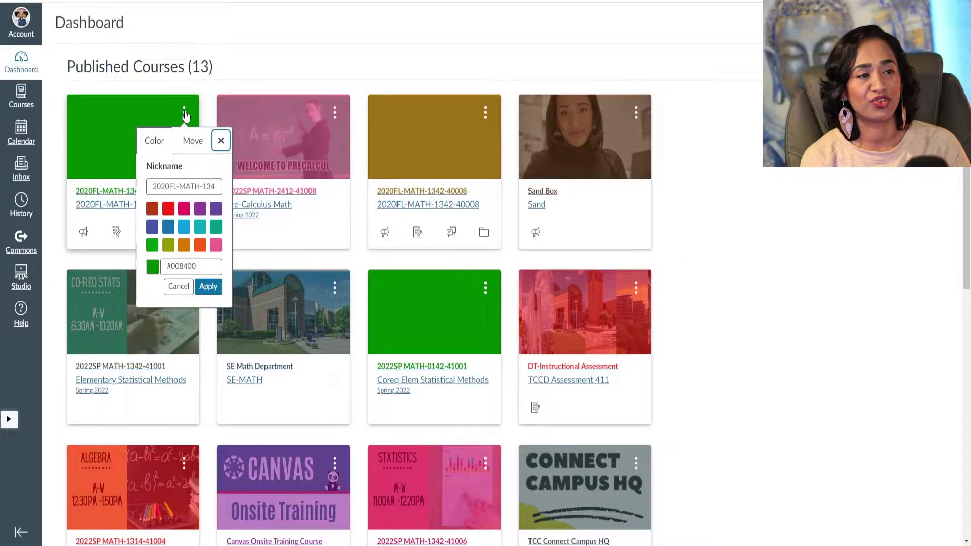
left_click(192, 141)
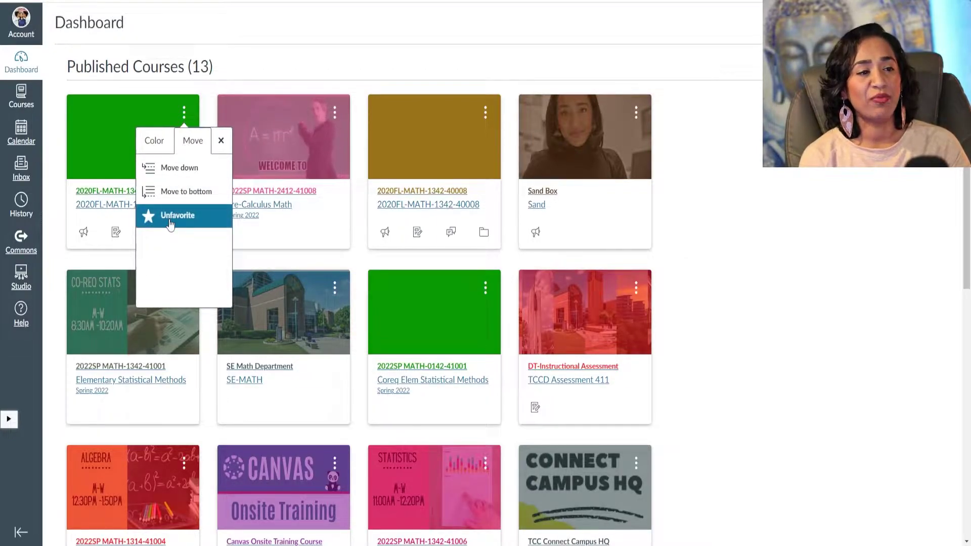
left_click(170, 217)
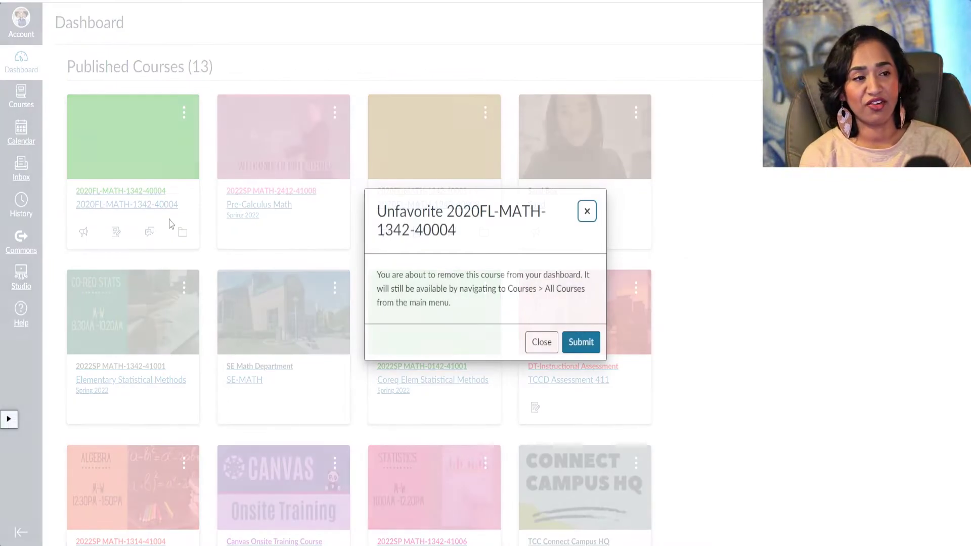
left_click(581, 340)
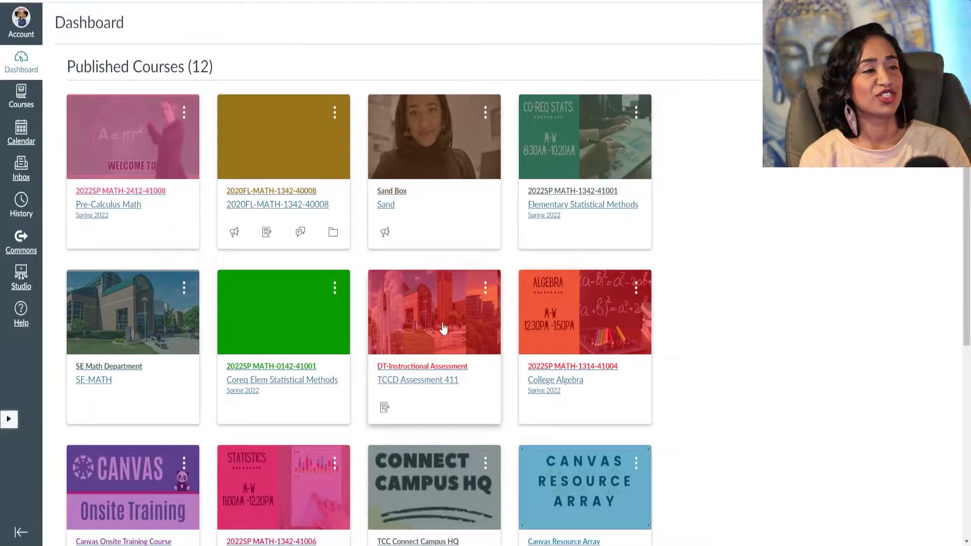
left_click(335, 113)
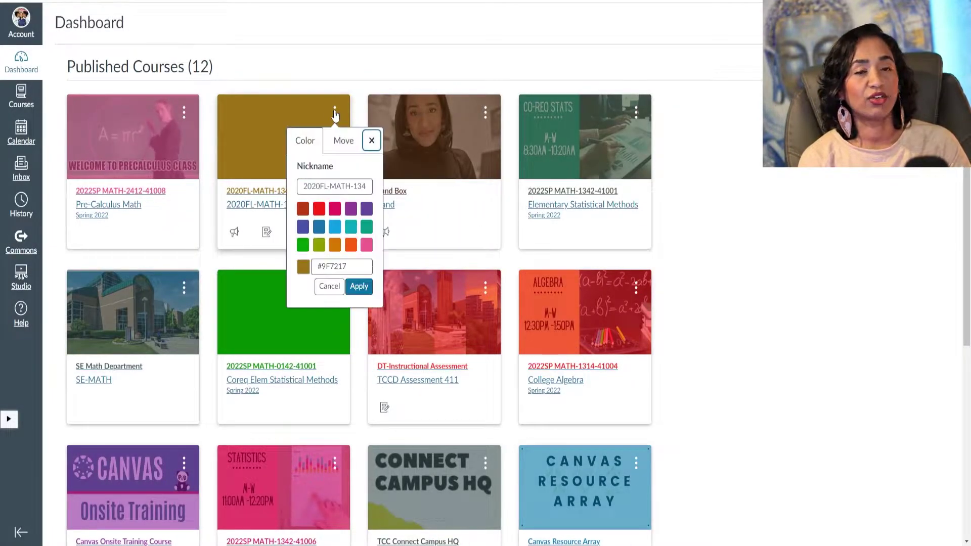
left_click(343, 140)
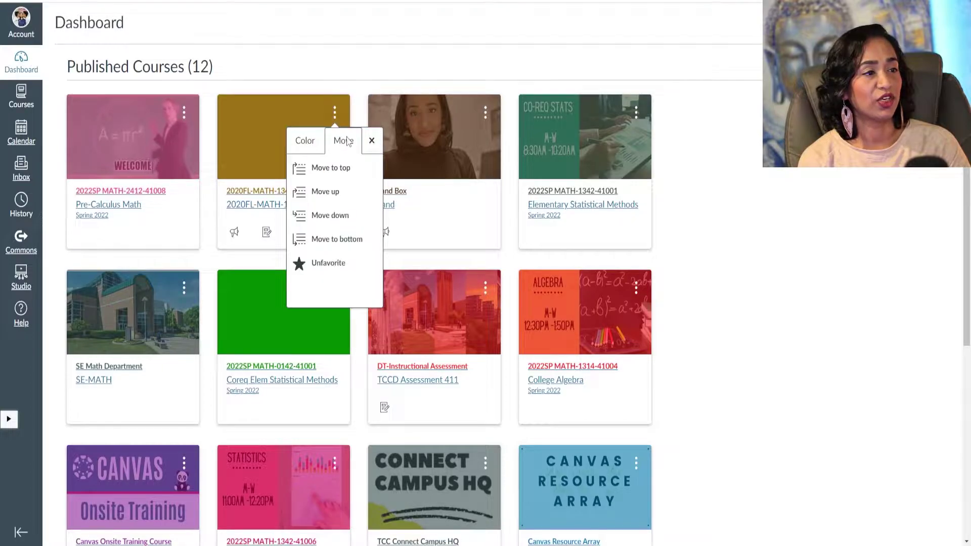
left_click(344, 264)
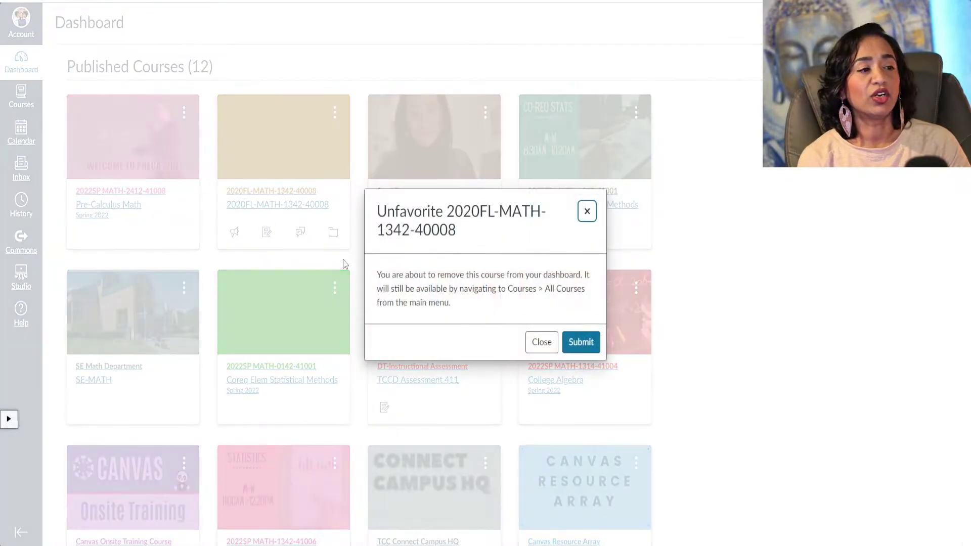
left_click(581, 342)
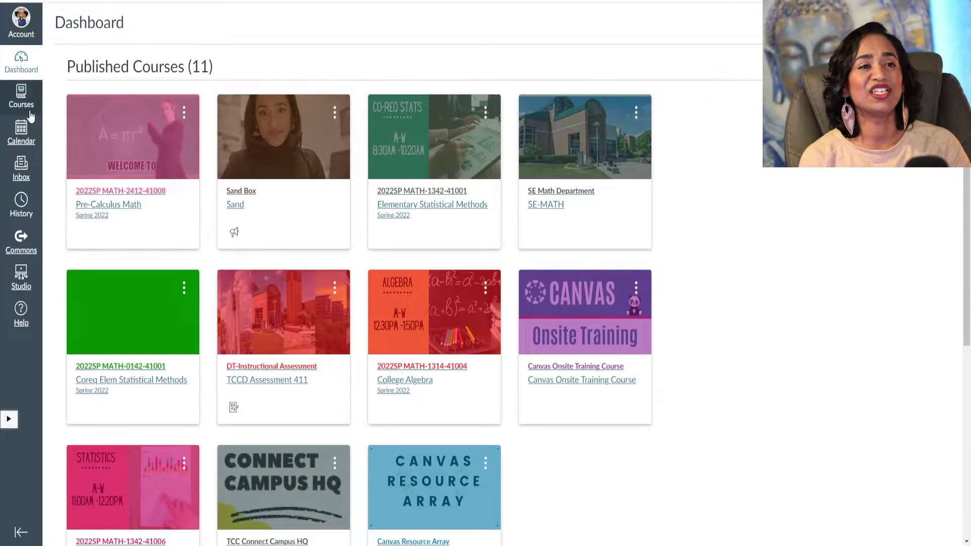
left_click(21, 96)
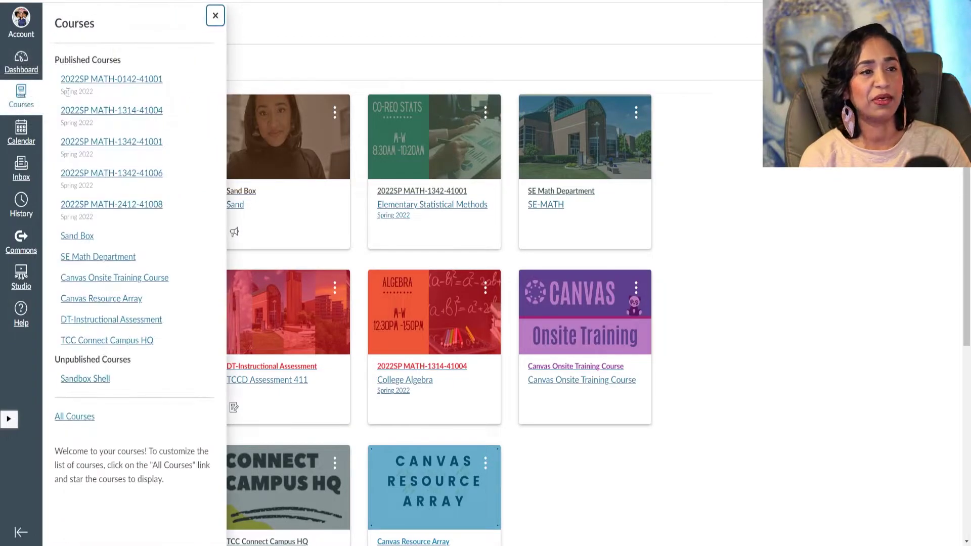
left_click(76, 420)
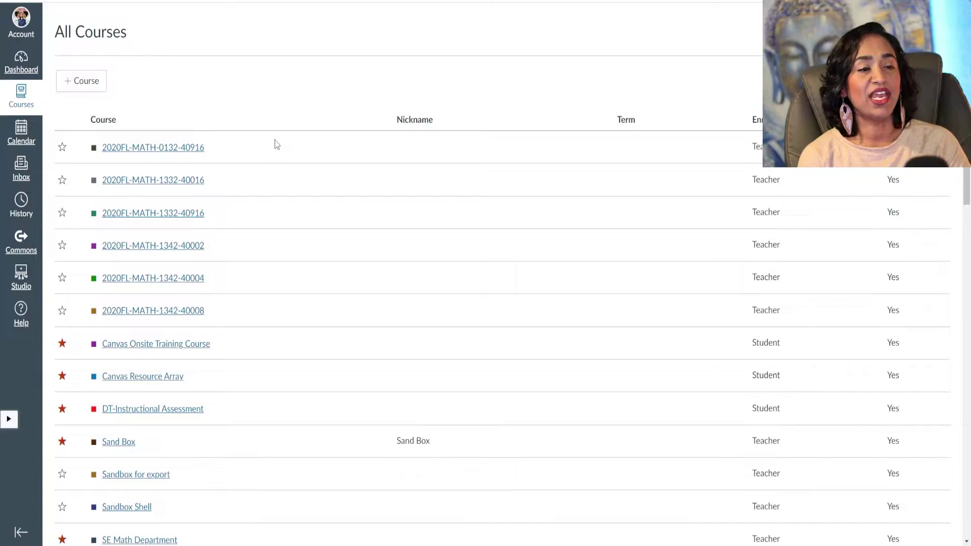
scroll(285, 182, "down", 2)
scroll(286, 182, "down", 3)
scroll(284, 308, "up", 3)
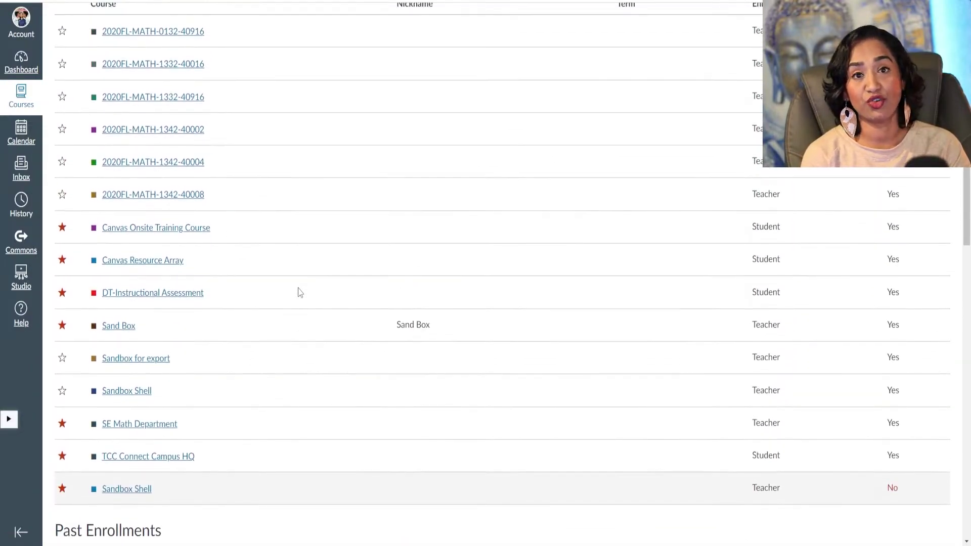
scroll(300, 282, "up", 1)
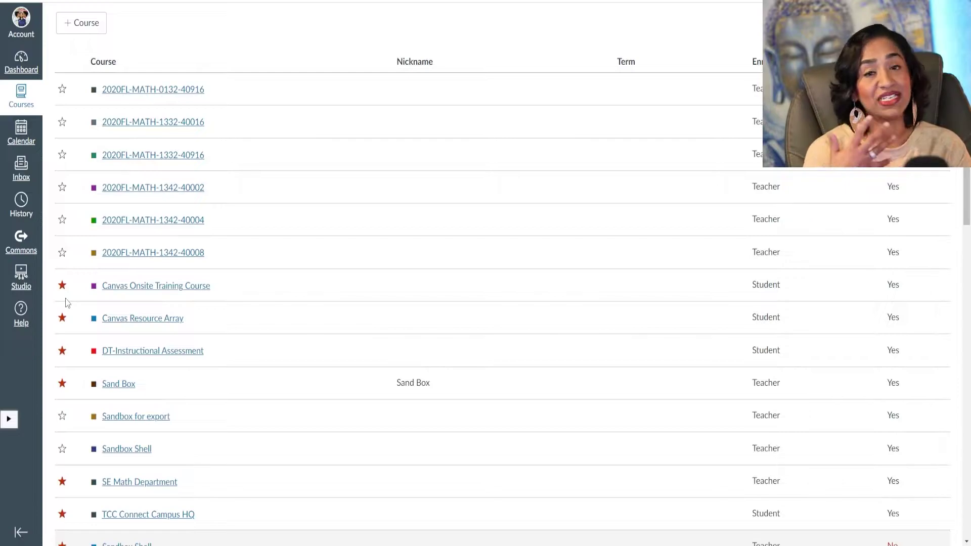
left_click(62, 252)
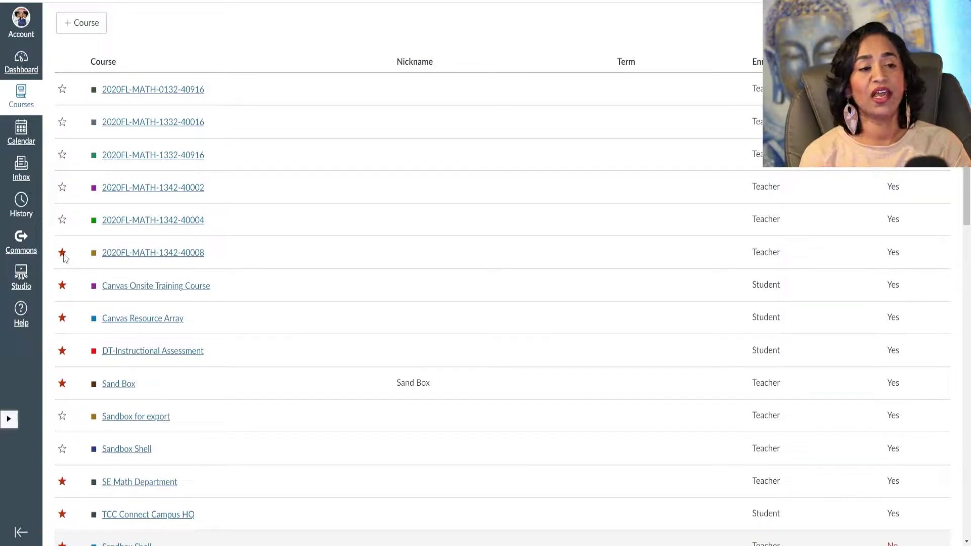
left_click(63, 254)
scroll(323, 172, "down", 3)
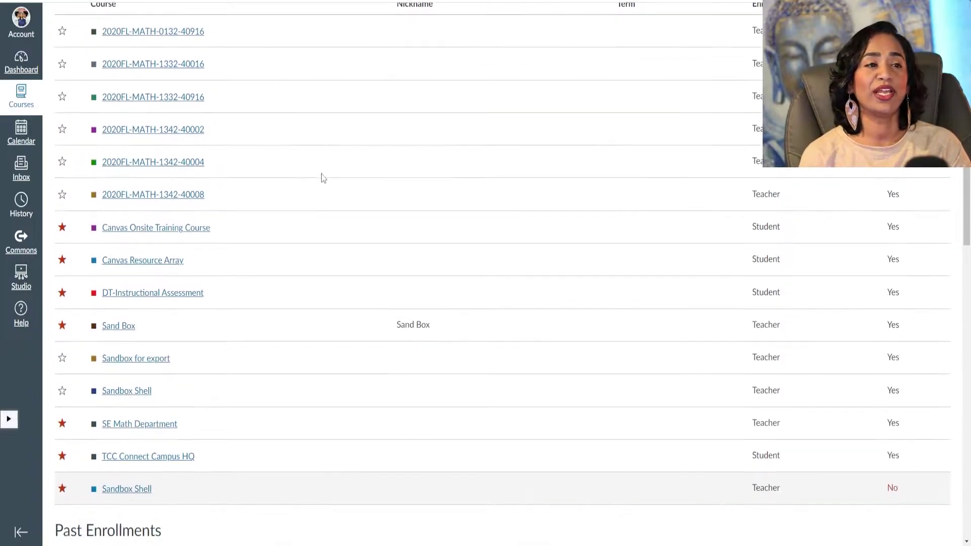
scroll(317, 211, "up", 5)
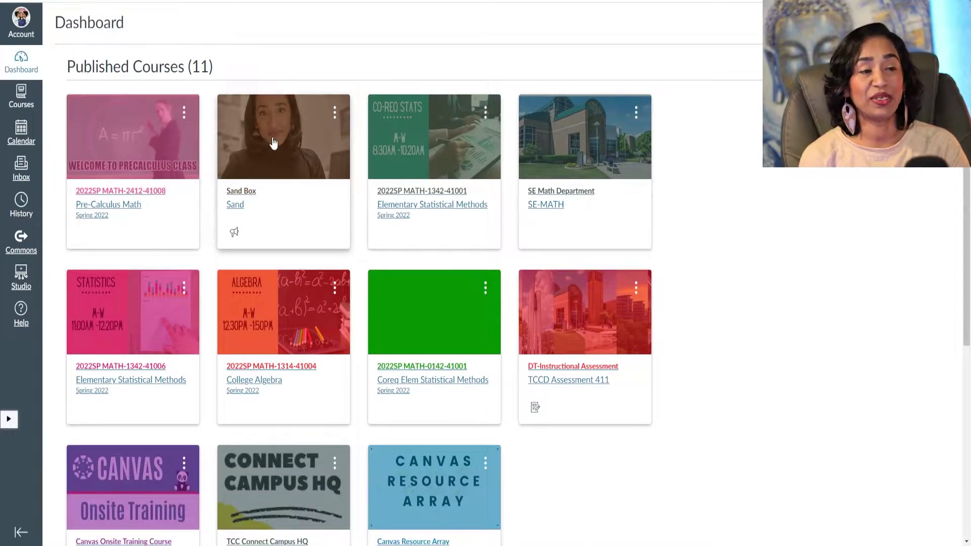
Step: Move Sand Box to row two and College Algebra and STATISTICS to the top row, then open CO-REQ STATS color settings
left_click_drag(274, 144, 428, 337)
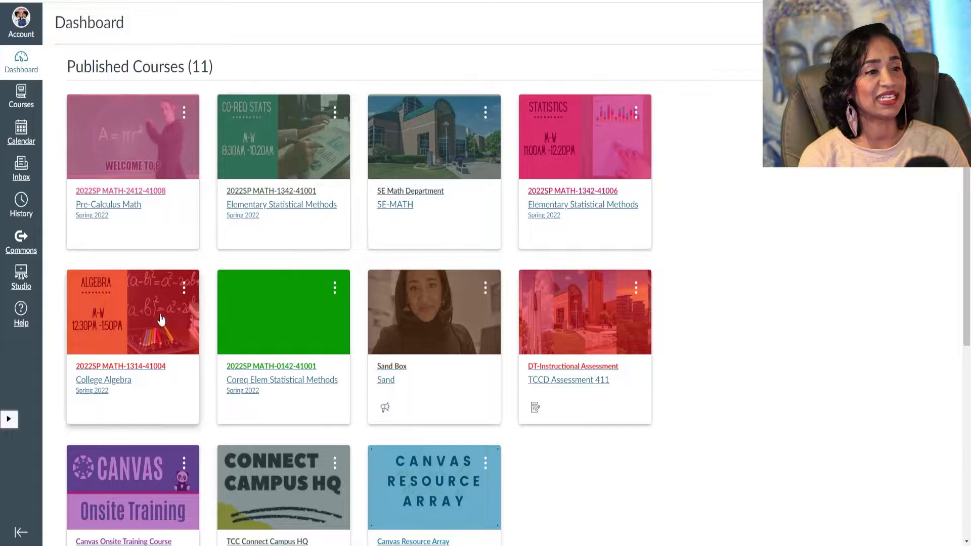
left_click_drag(158, 318, 417, 176)
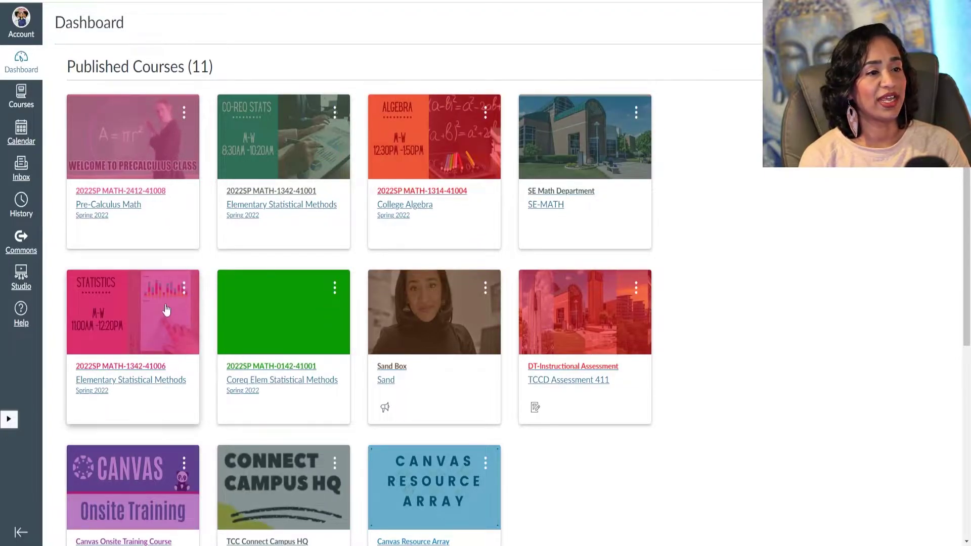
left_click_drag(154, 322, 594, 153)
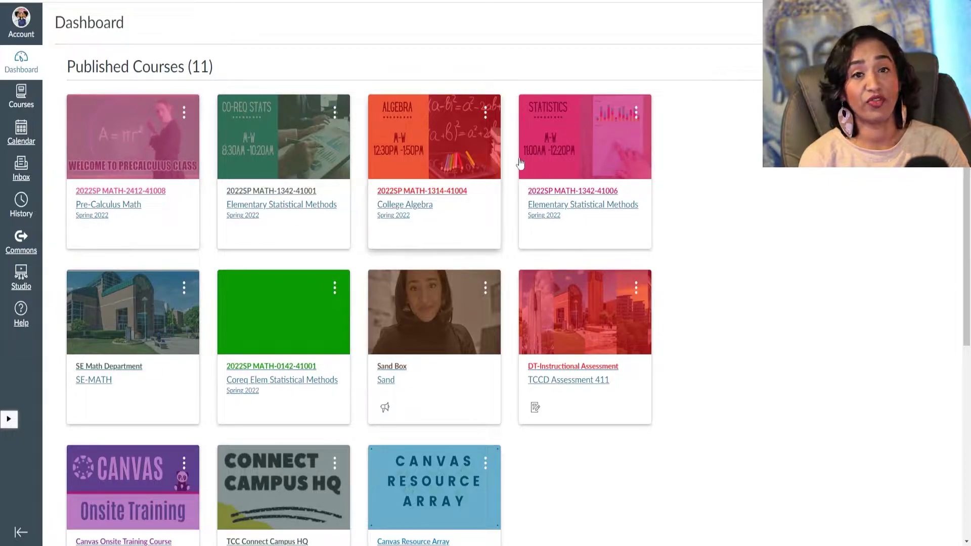
left_click(335, 111)
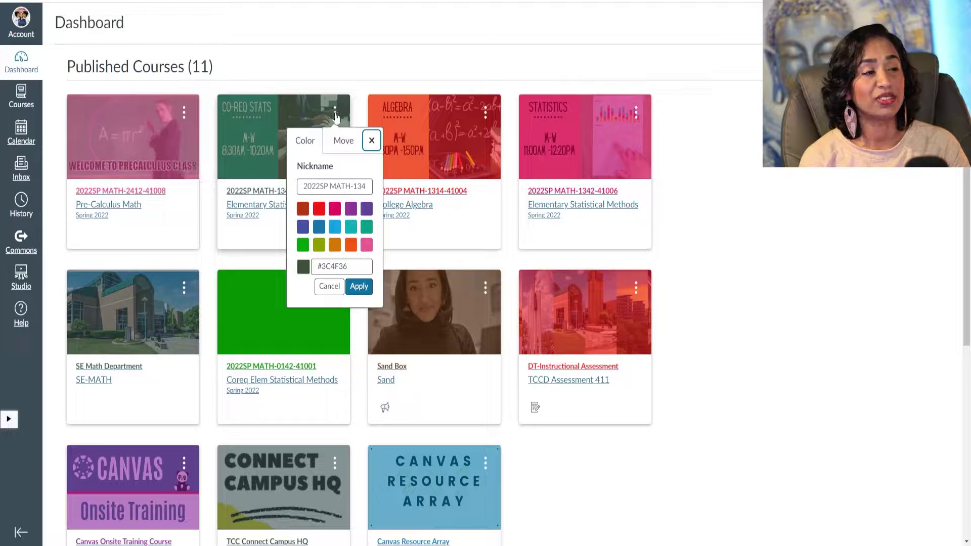
left_click(343, 141)
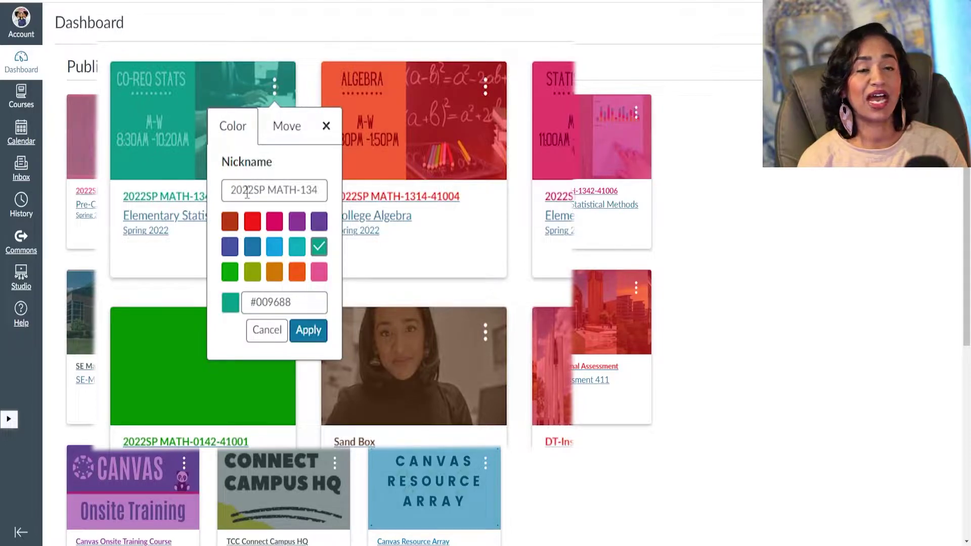
Step: Give the CO-REQ STATS card the nickname MW STATS CLASS
left_click(279, 190)
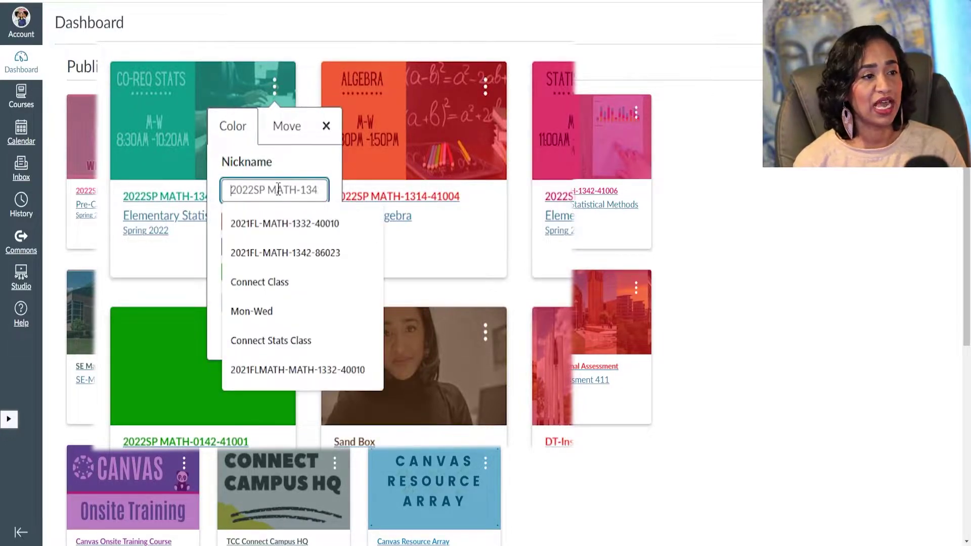
type("MW")
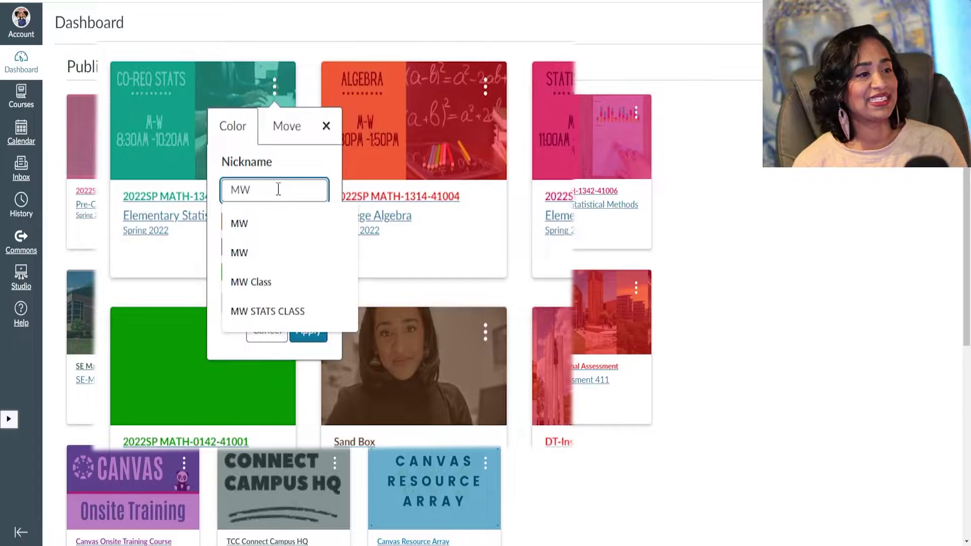
left_click(293, 311)
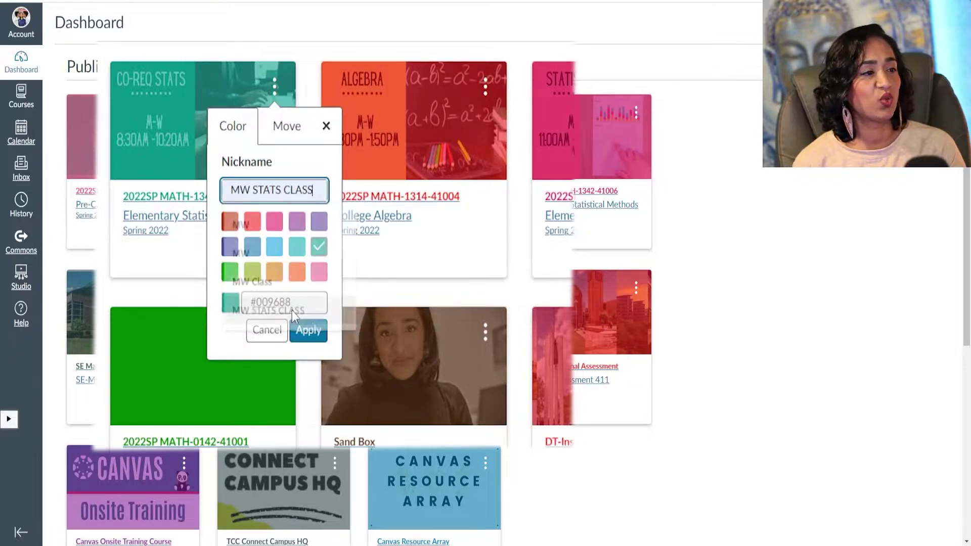
left_click(309, 330)
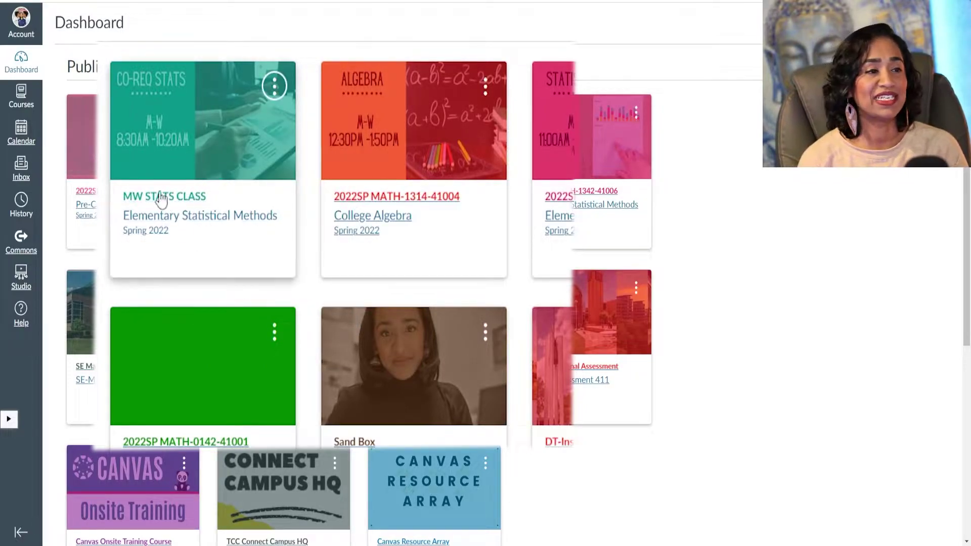
Step: Delete the MW STATS CLASS nickname so the card shows 2022SP MATH-1342-41001 again
left_click(275, 92)
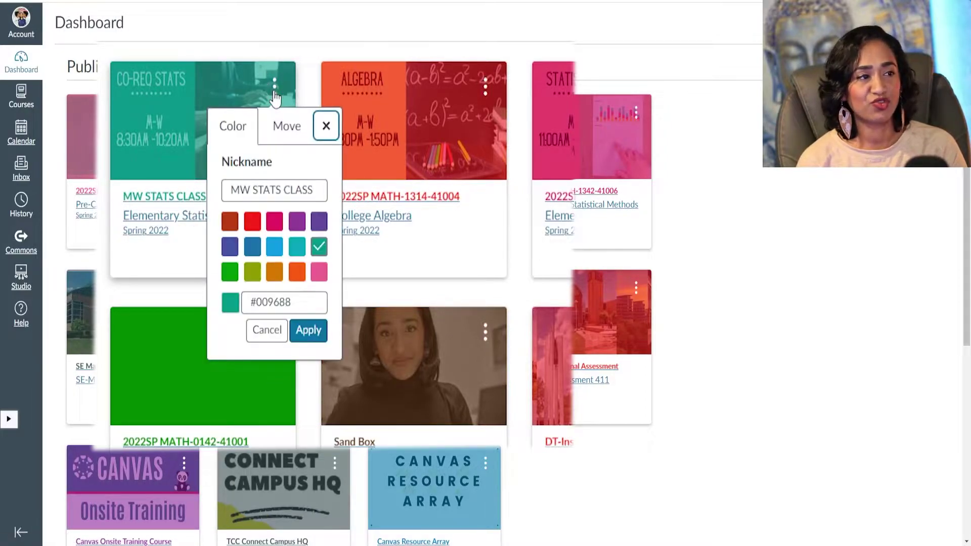
left_click_drag(230, 188, 331, 188)
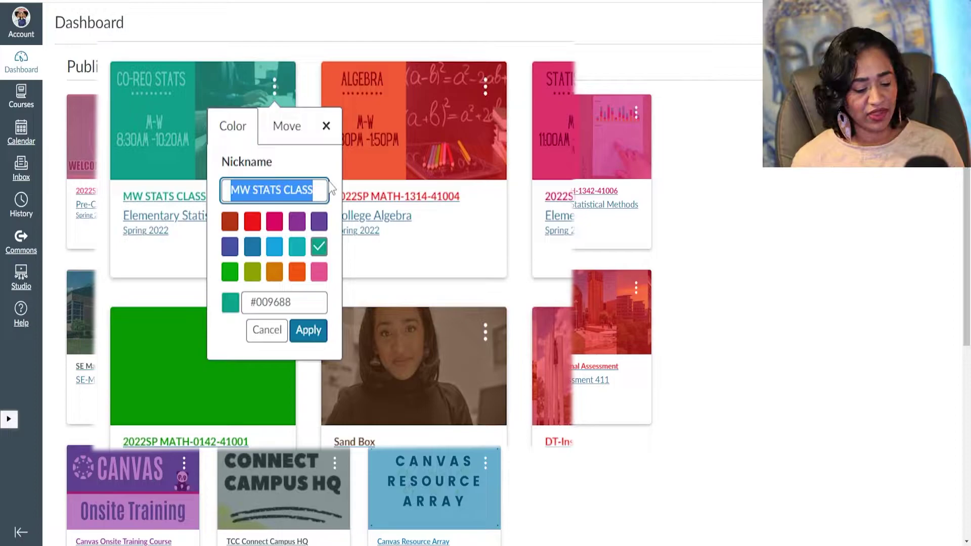
key("BackSpace")
left_click(315, 332)
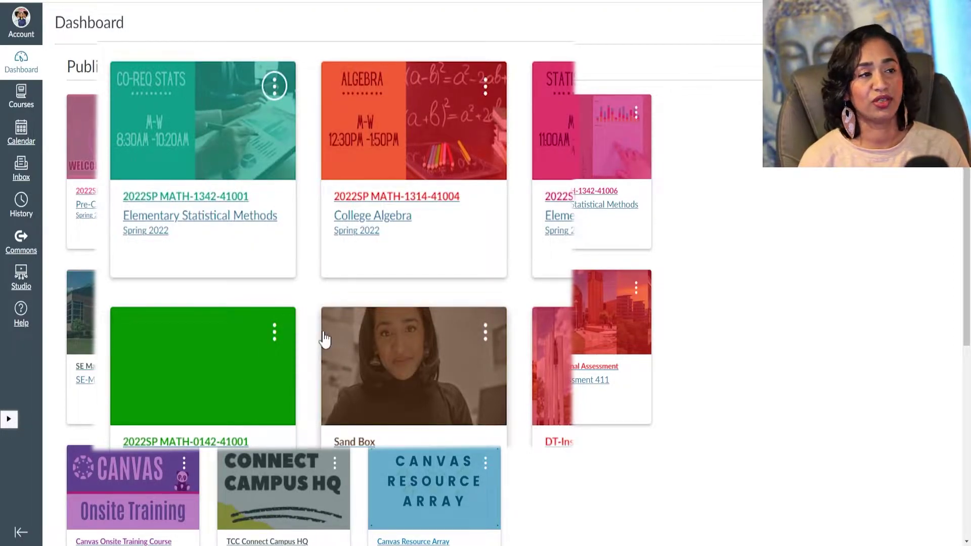
Step: Color the CO-REQ STATS card dark red
left_click(275, 88)
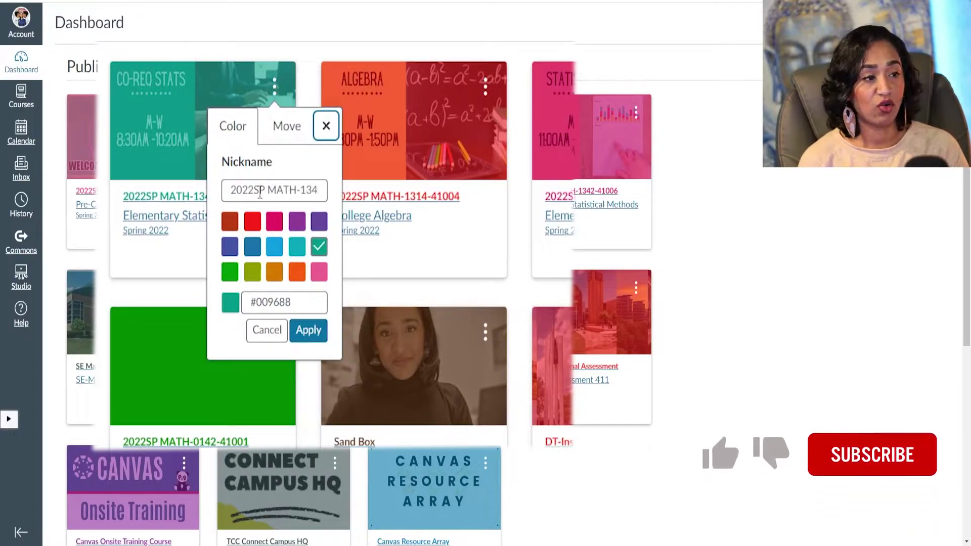
left_click(230, 227)
left_click(308, 331)
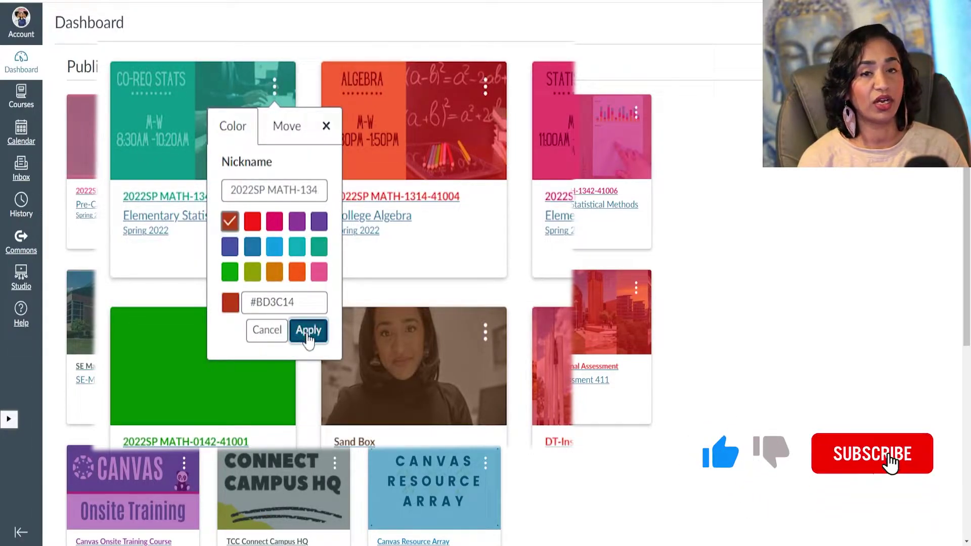
Step: Switch the CO-REQ STATS card to bright red #FF2717
left_click(274, 87)
left_click(252, 221)
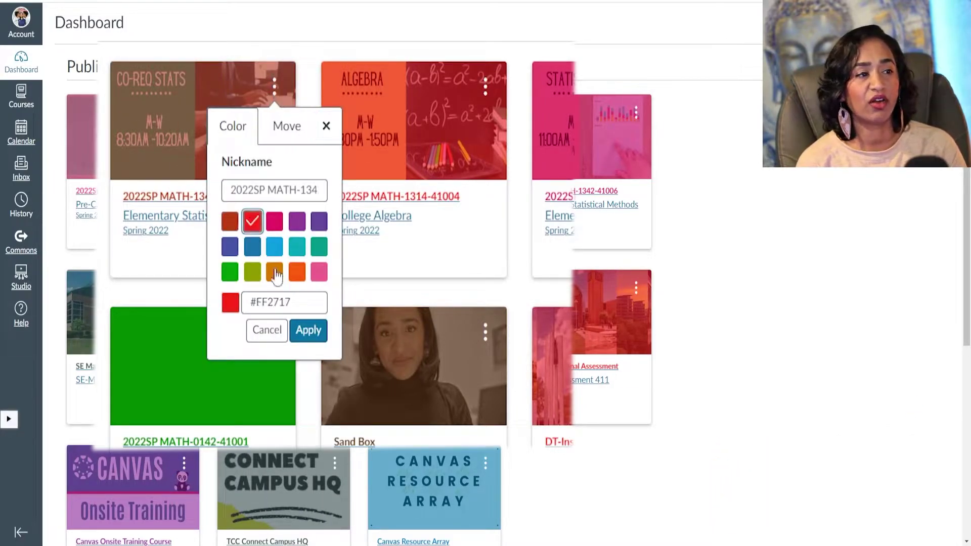
left_click(307, 331)
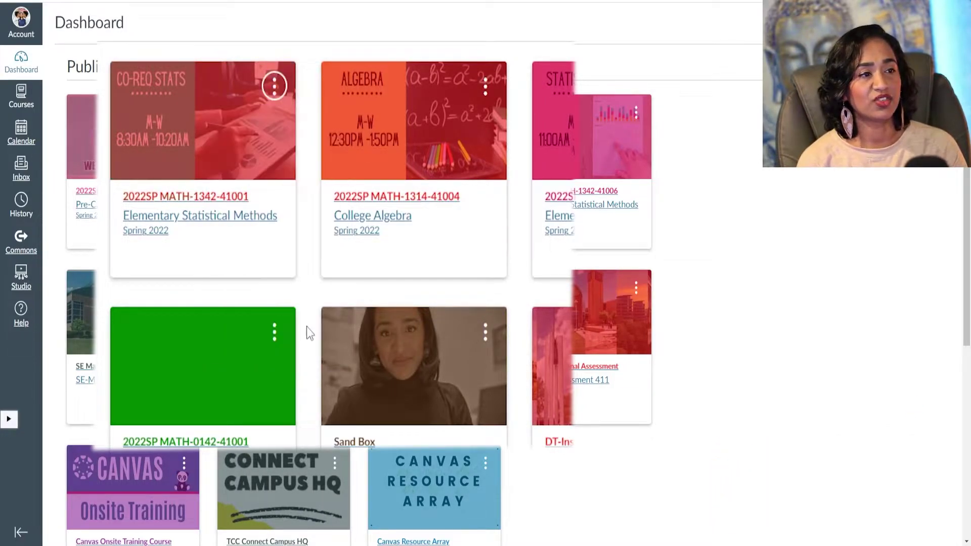
left_click(275, 87)
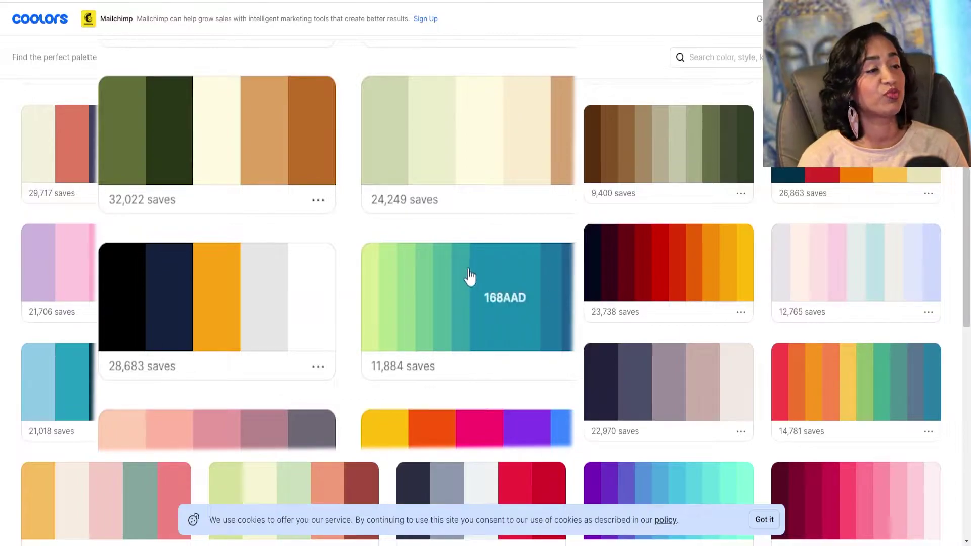
scroll(567, 248, "down", 5)
scroll(373, 319, "down", 4)
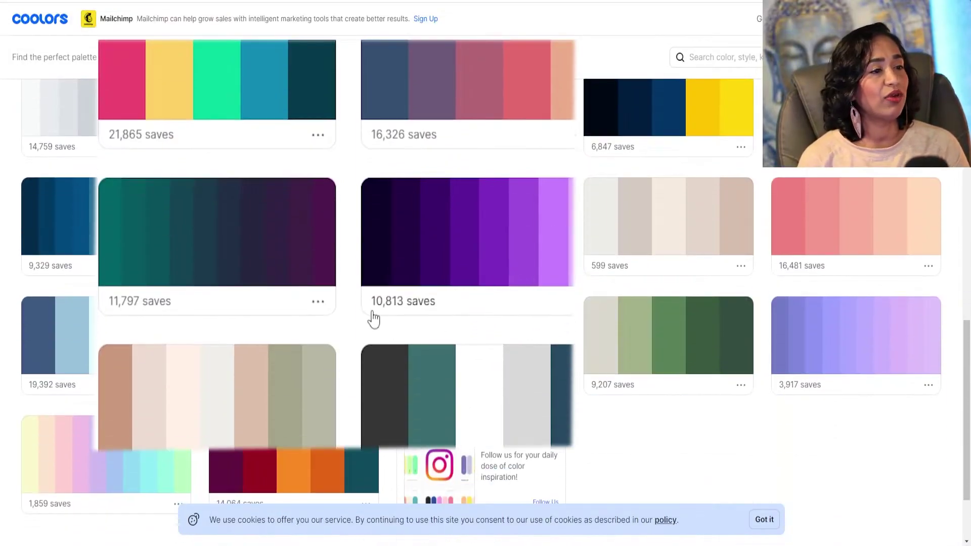
scroll(514, 341, "up", 2)
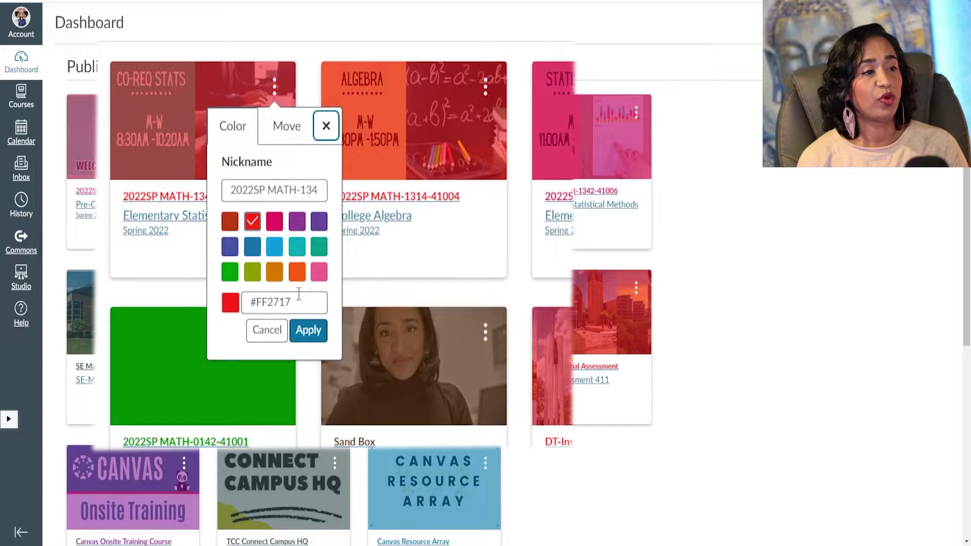
left_click_drag(298, 293, 246, 293)
Step: Paste hex 7b2cbf to turn the CO-REQ STATS card purple and apply it
type("7b2cbf")
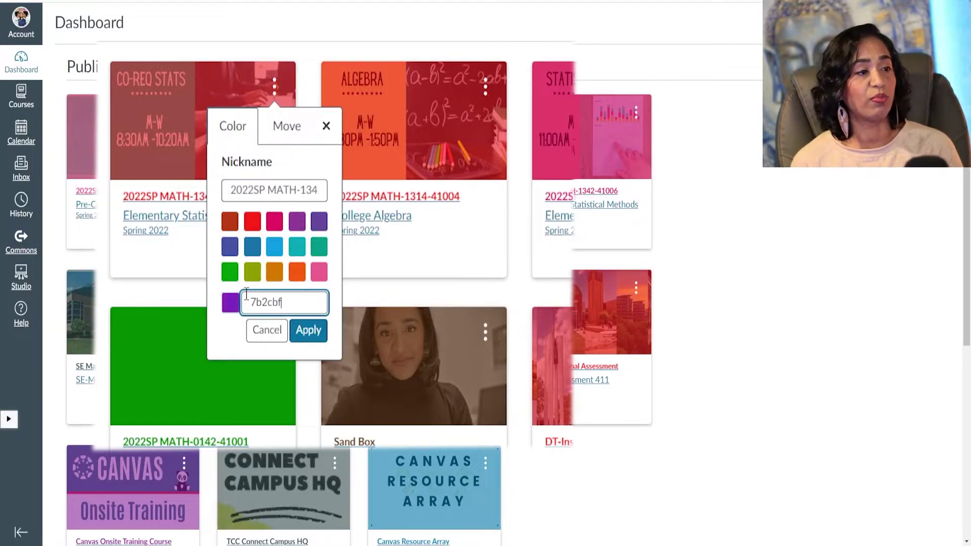
left_click(313, 339)
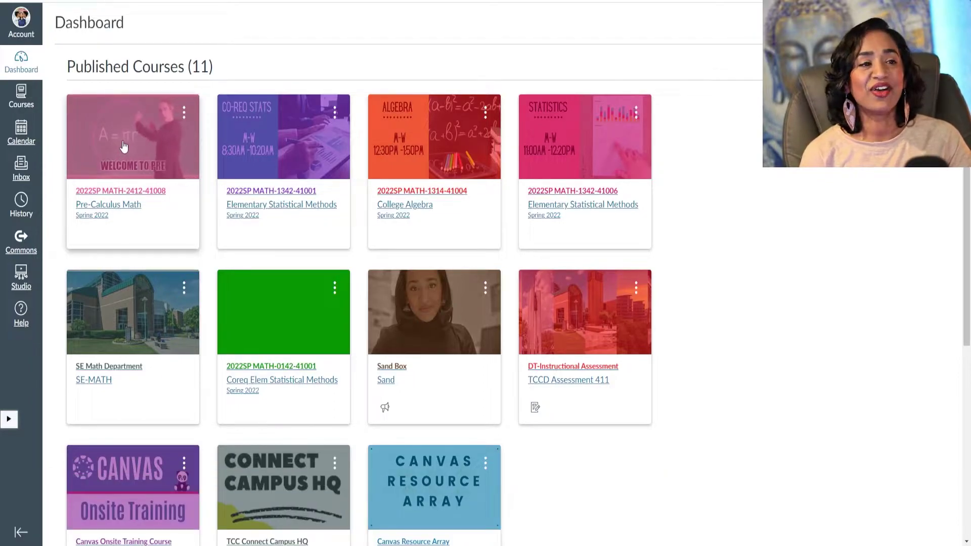
Step: In Pre-Calculus Math's course Settings, choose a new image for the course card
left_click(124, 146)
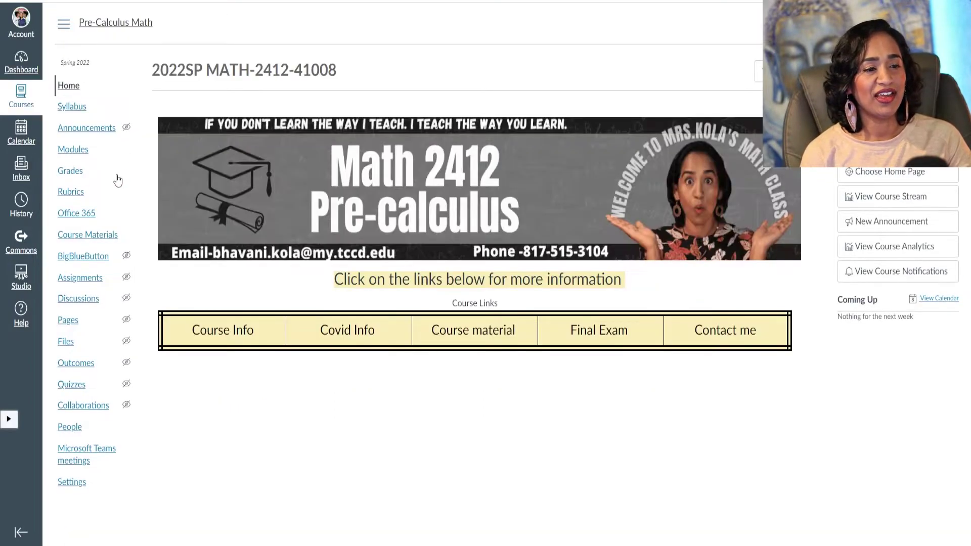
left_click(79, 486)
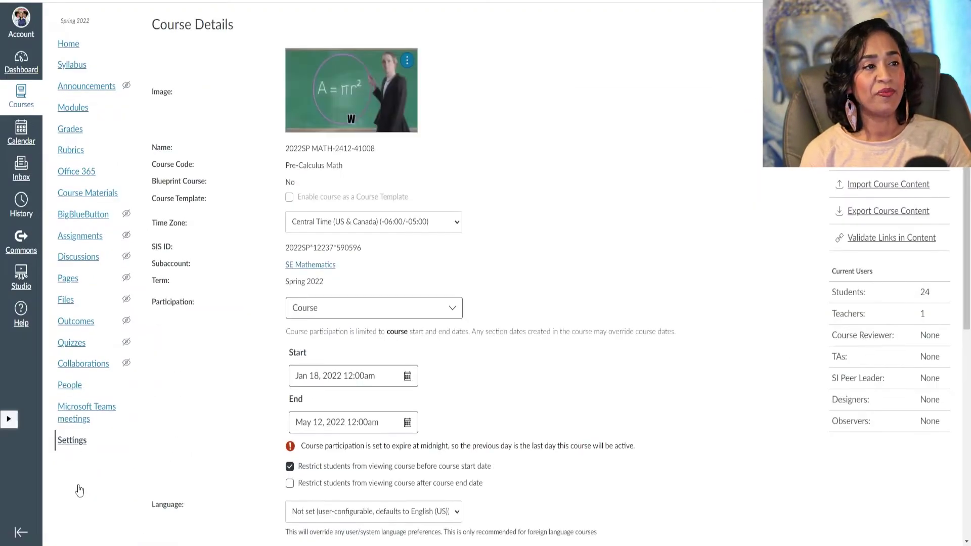
left_click(407, 62)
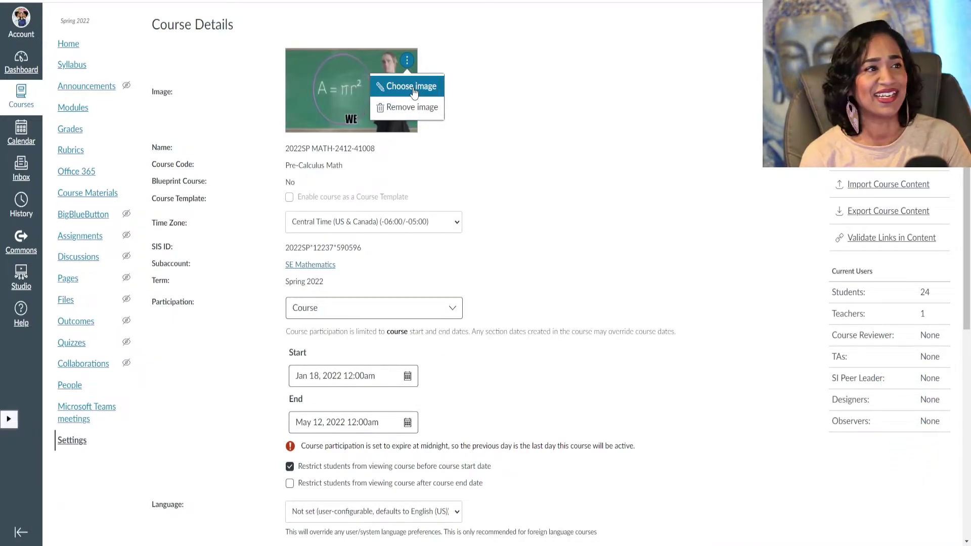
left_click(412, 86)
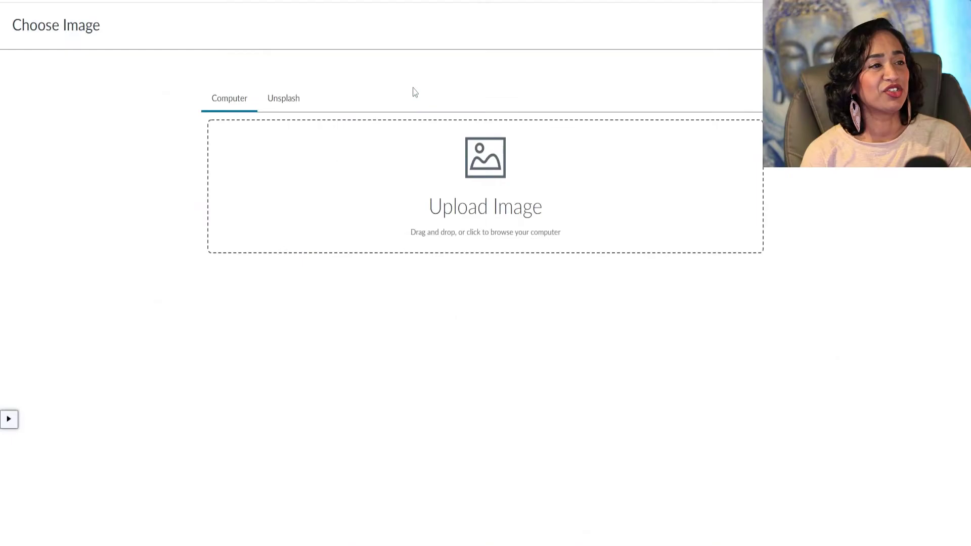
Step: Set the Pre-Calculus Math course image to the Unsplash apple-on-books photo
left_click(281, 102)
left_click(292, 172)
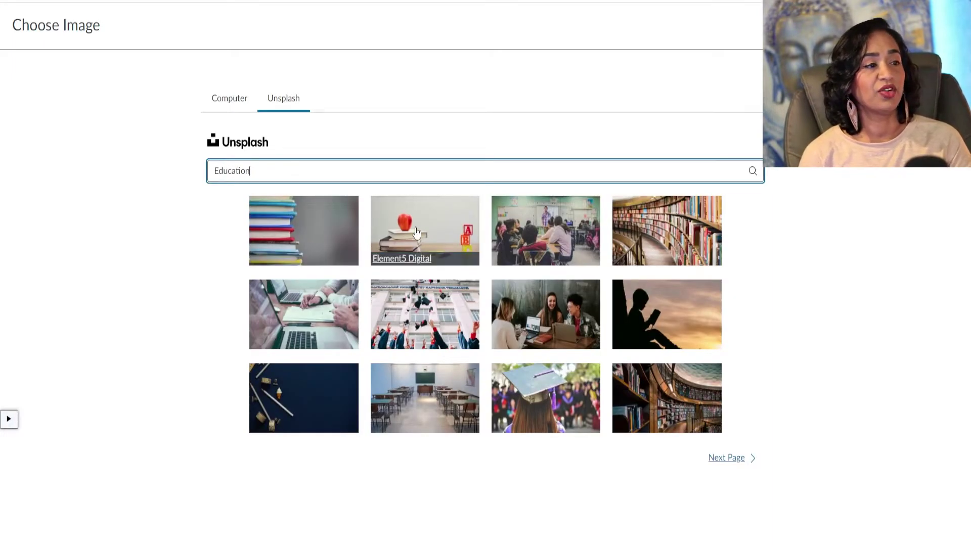
left_click(415, 232)
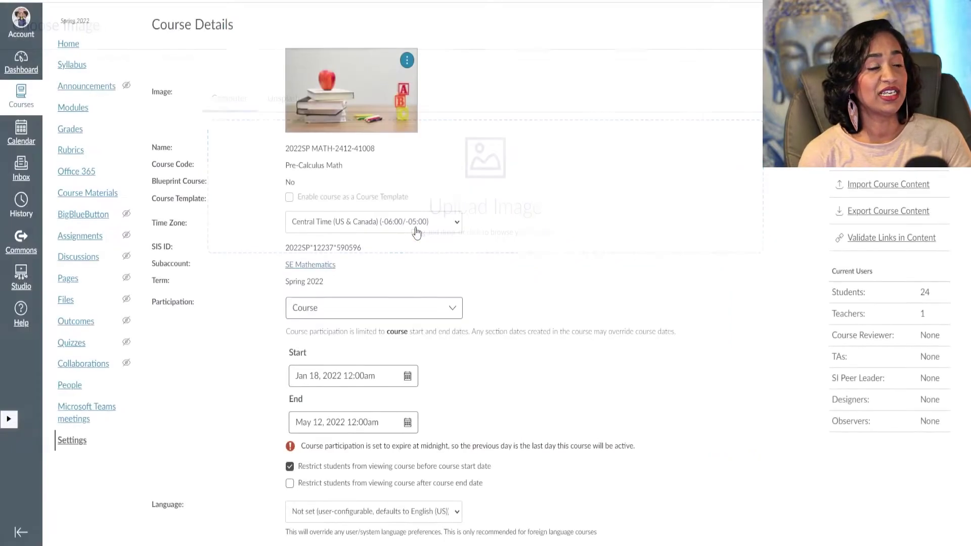
left_click(407, 60)
Step: Upload the PRE-CALC thumbnail from Downloads as the course image
left_click(410, 85)
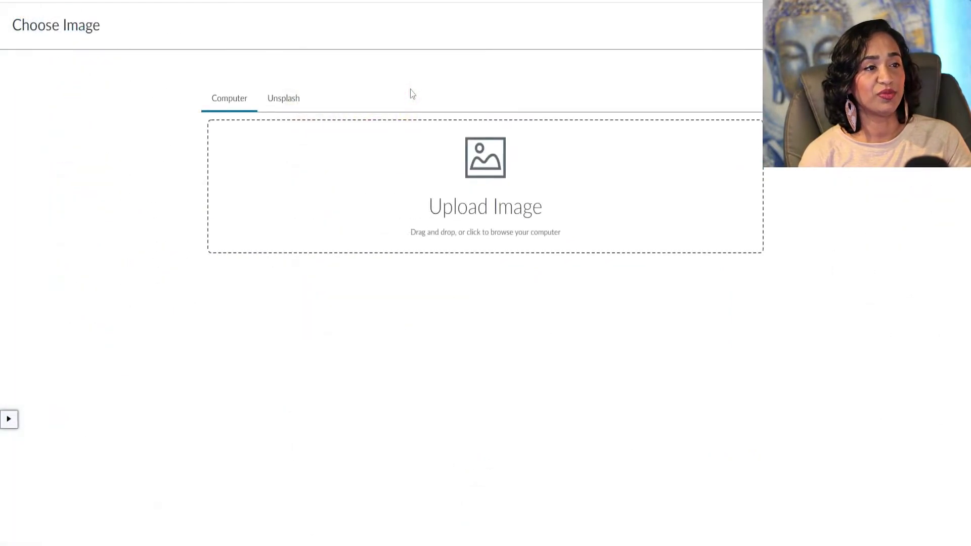
left_click(287, 177)
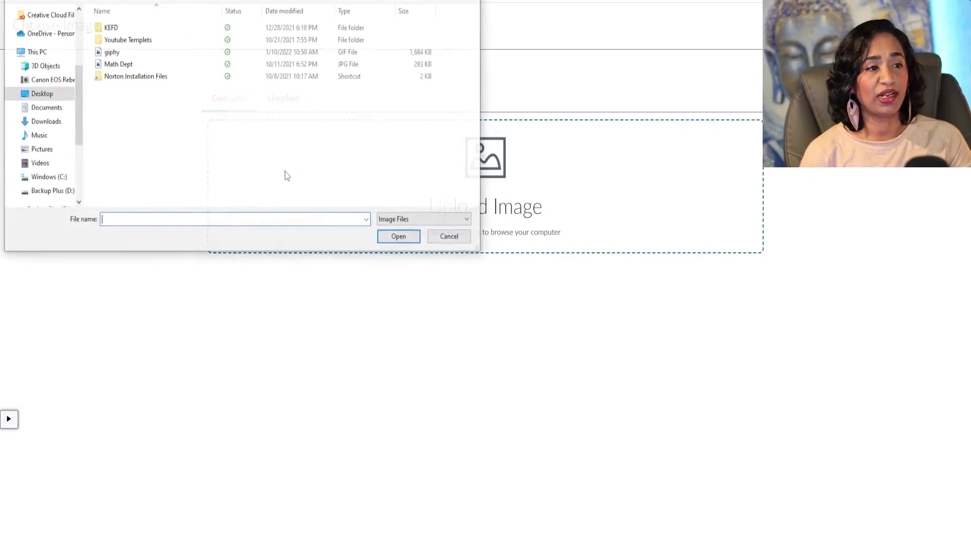
left_click(47, 124)
scroll(172, 147, "down", 5)
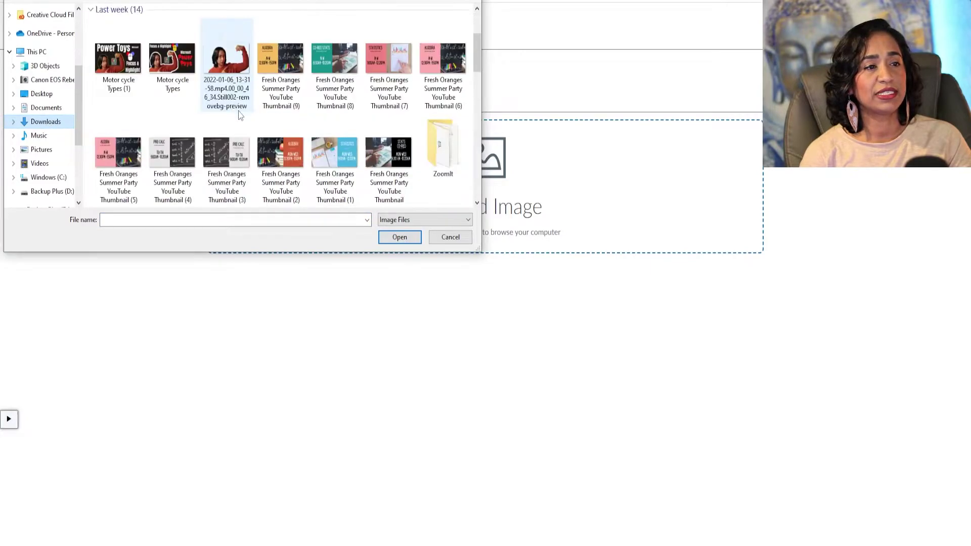
left_click(172, 147)
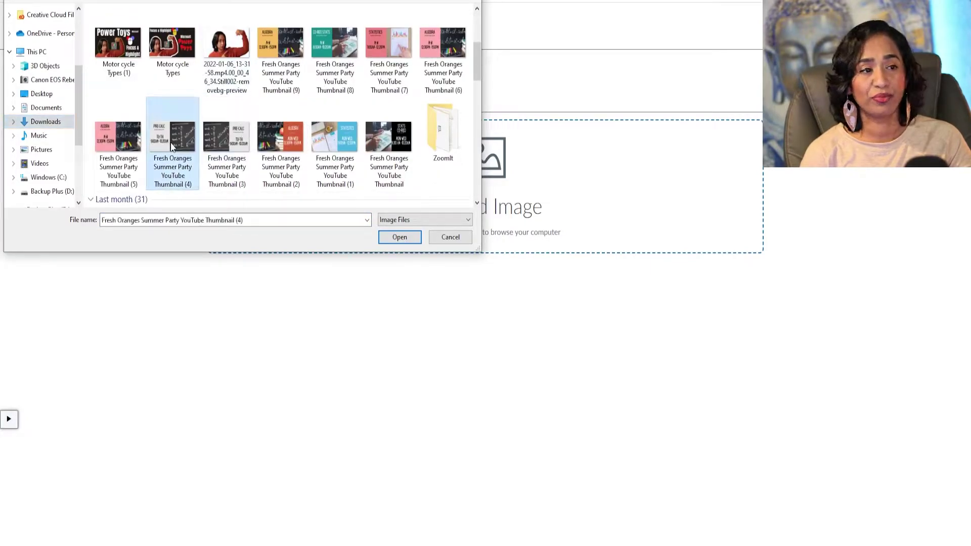
left_click(412, 238)
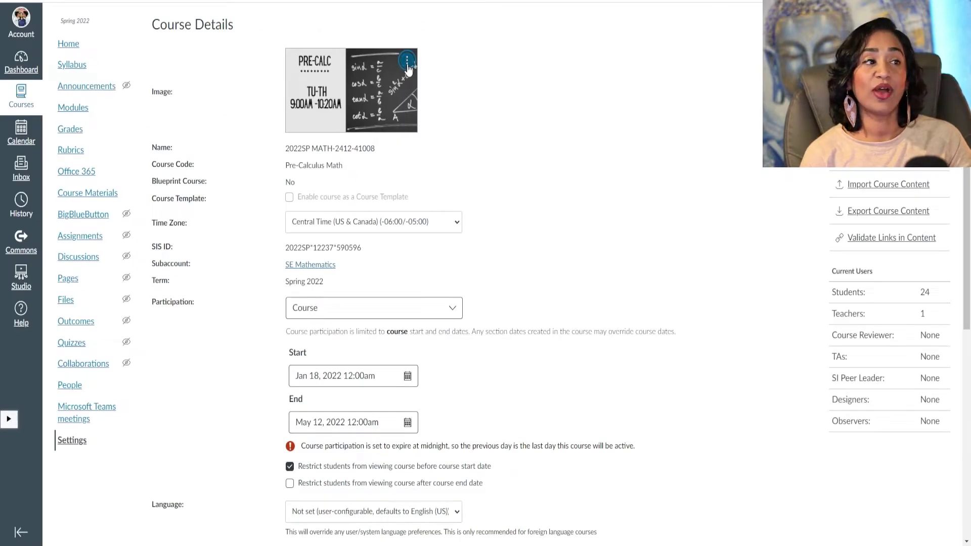
Step: Replace it with the giphy GIF from the Desktop
left_click(407, 60)
left_click(413, 85)
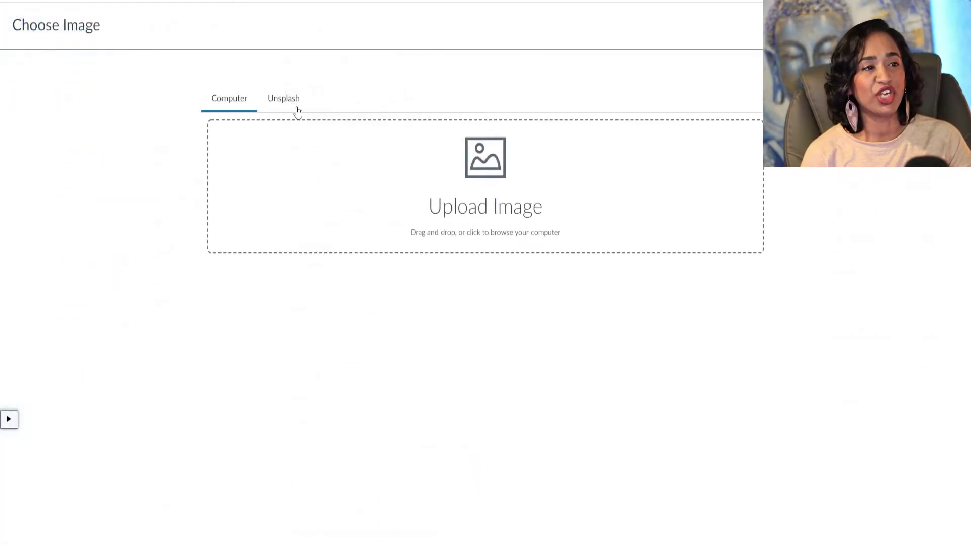
left_click(268, 183)
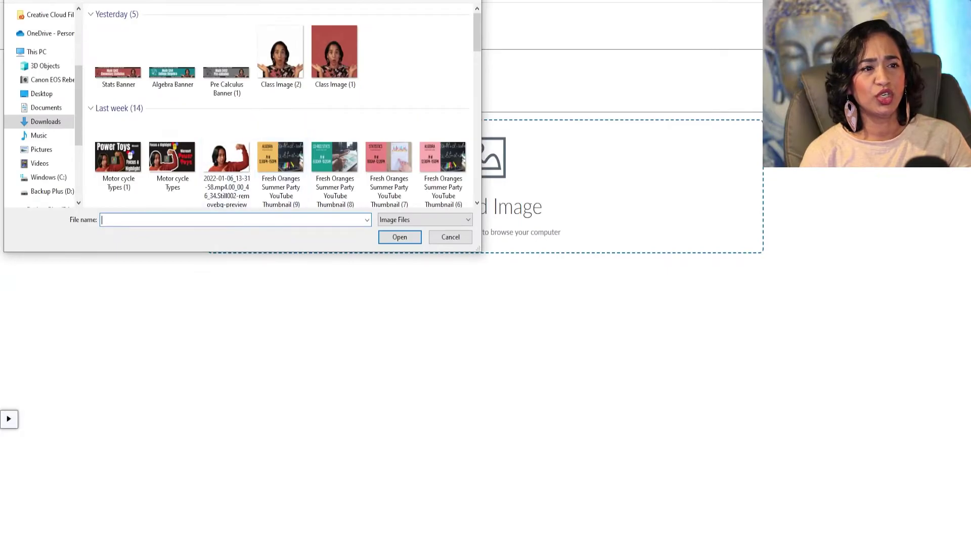
left_click(43, 98)
left_click(111, 52)
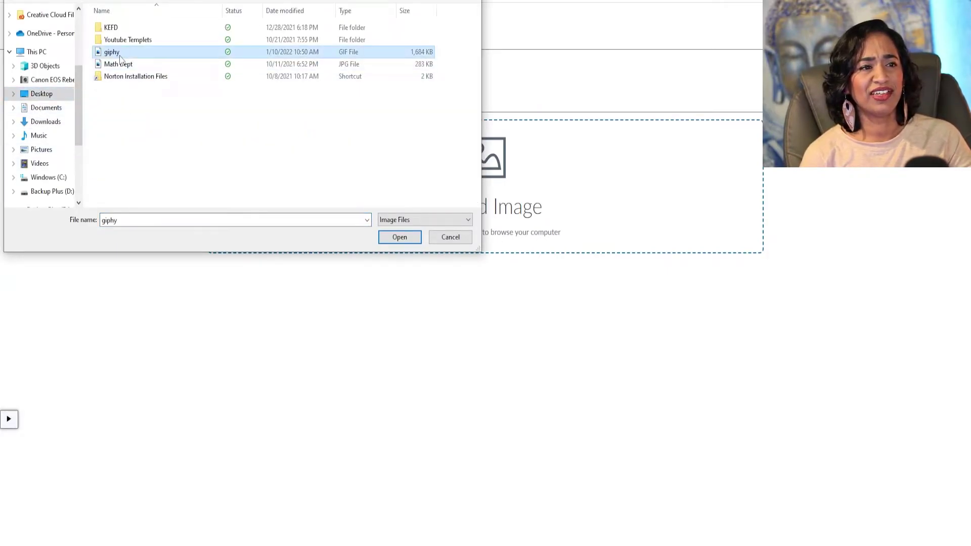
left_click(399, 238)
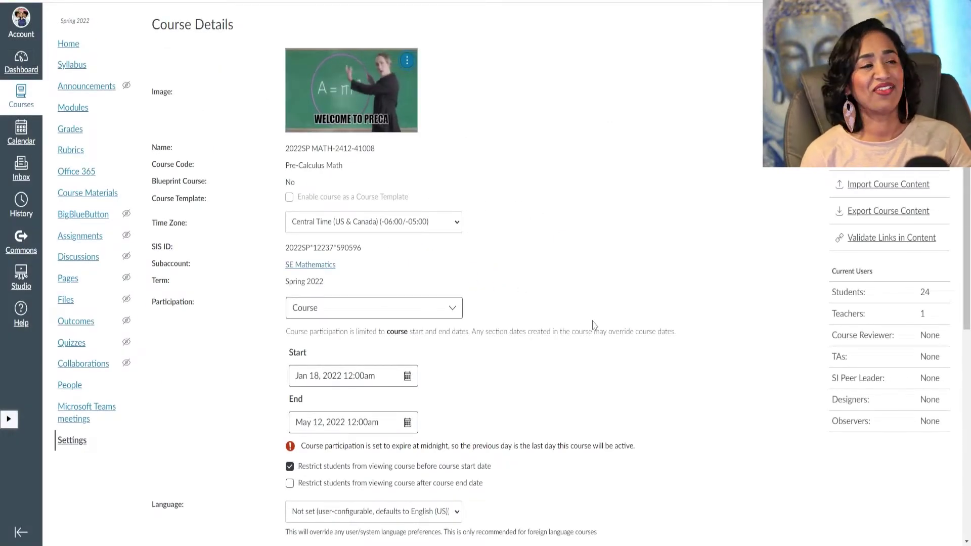
Step: Save with Update Course Details and return to the Dashboard to see the welcome GIF card
scroll(594, 326, "down", 8)
left_click(766, 490)
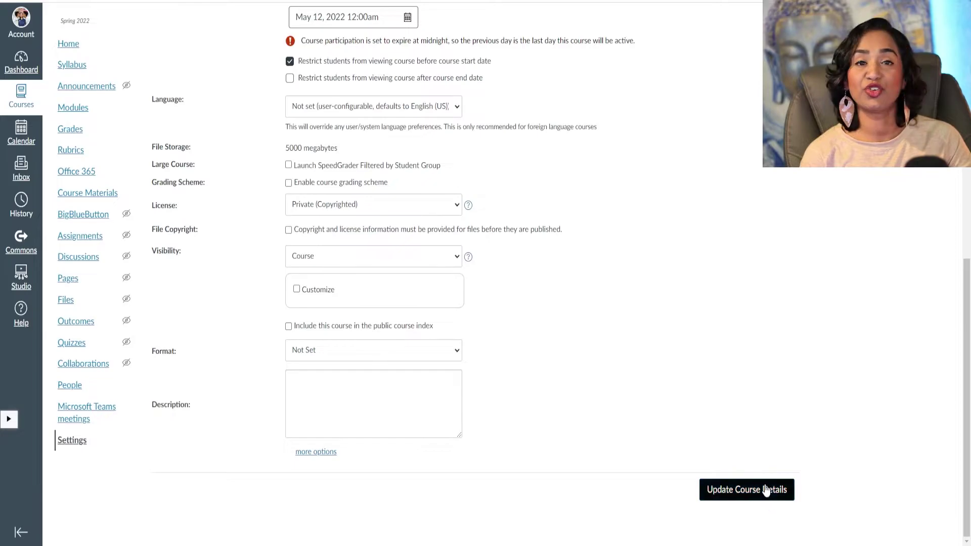
left_click(766, 490)
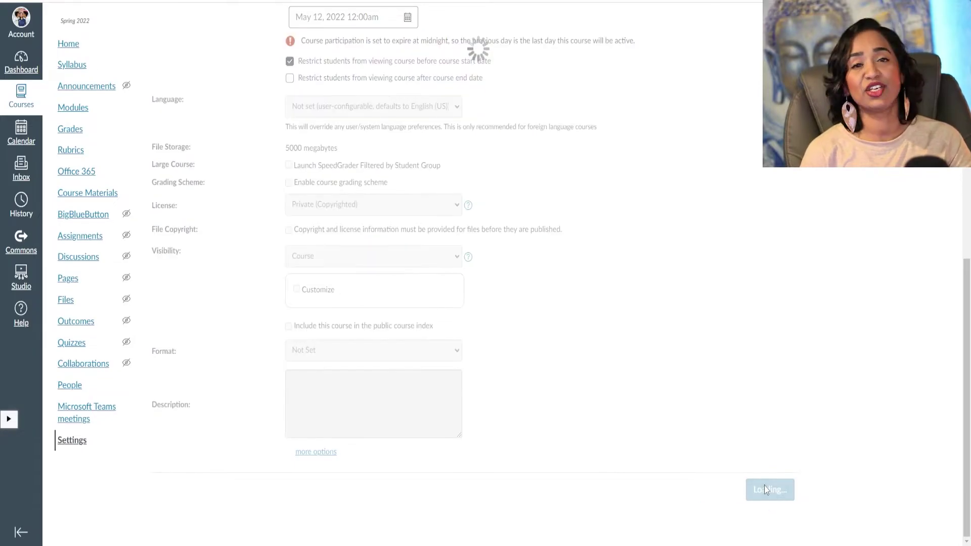
left_click(19, 65)
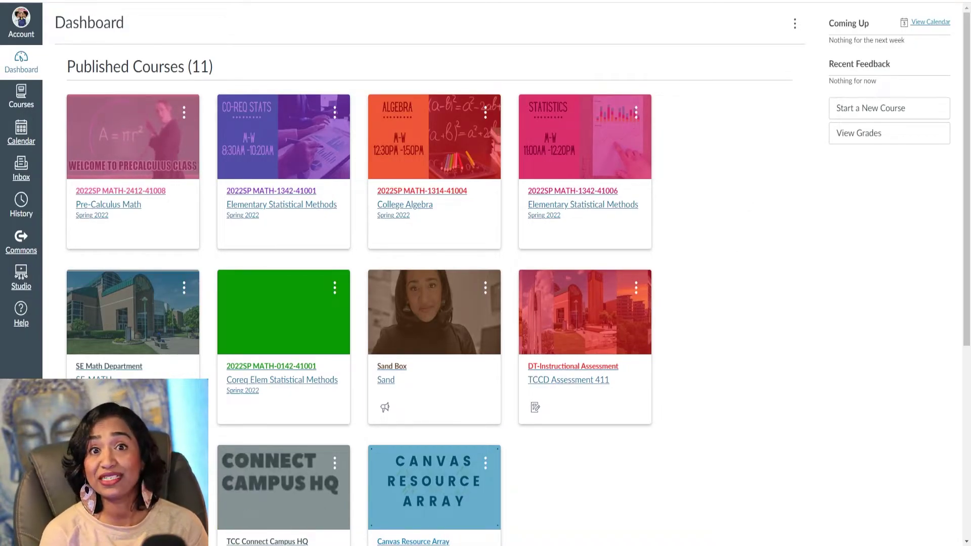
Step: Switch the Dashboard to List View and scroll through the dated assignments and announcements
left_click(796, 24)
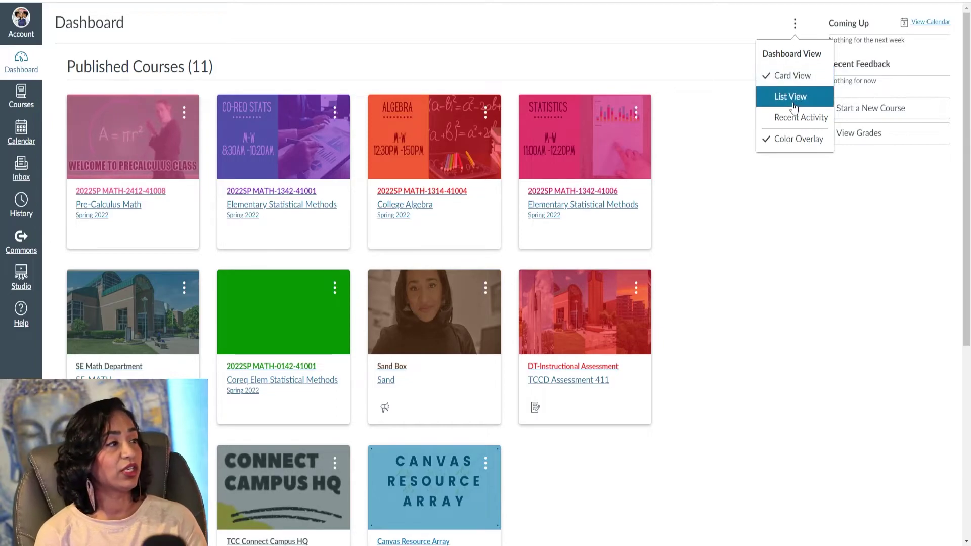
left_click(793, 106)
scroll(815, 133, "down", 4)
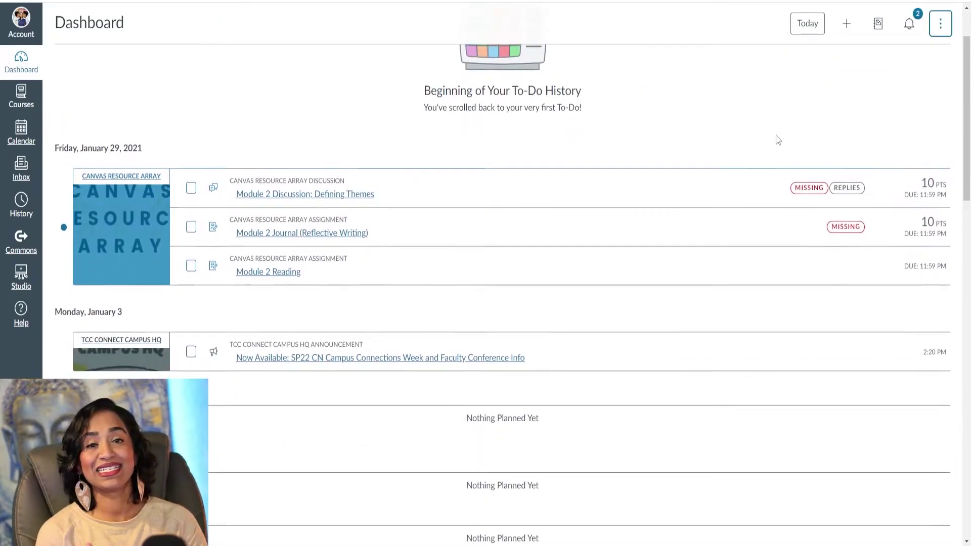
scroll(778, 140, "down", 1)
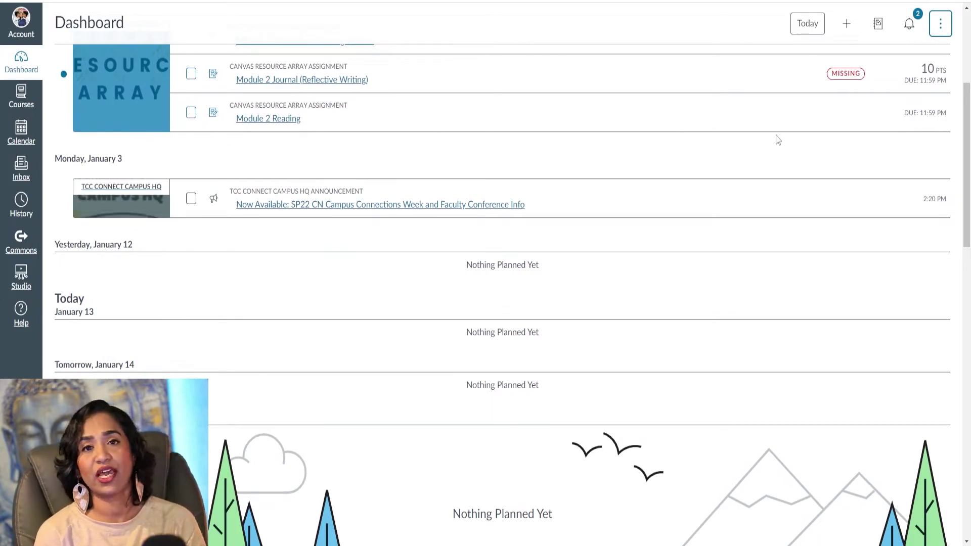
scroll(773, 139, "down", 2)
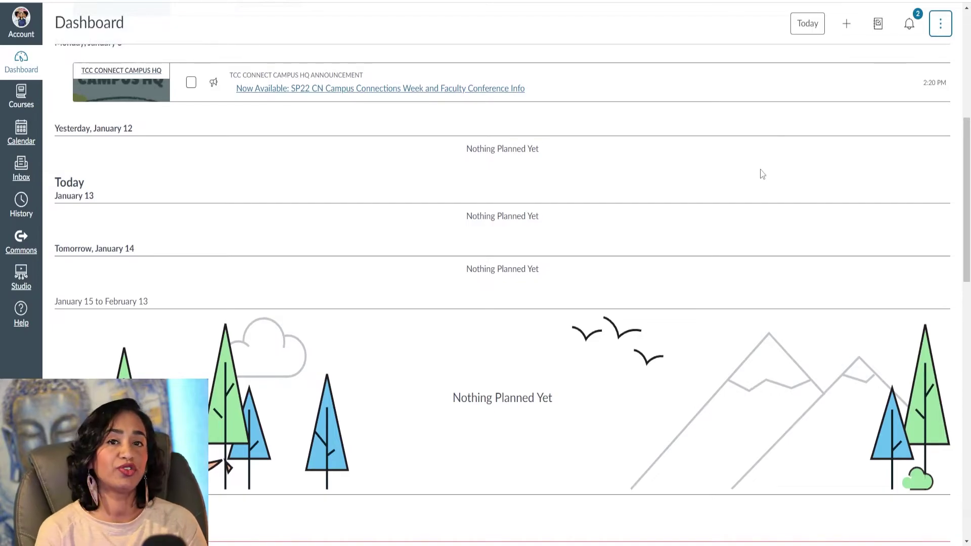
scroll(763, 174, "down", 6)
scroll(746, 220, "down", 6)
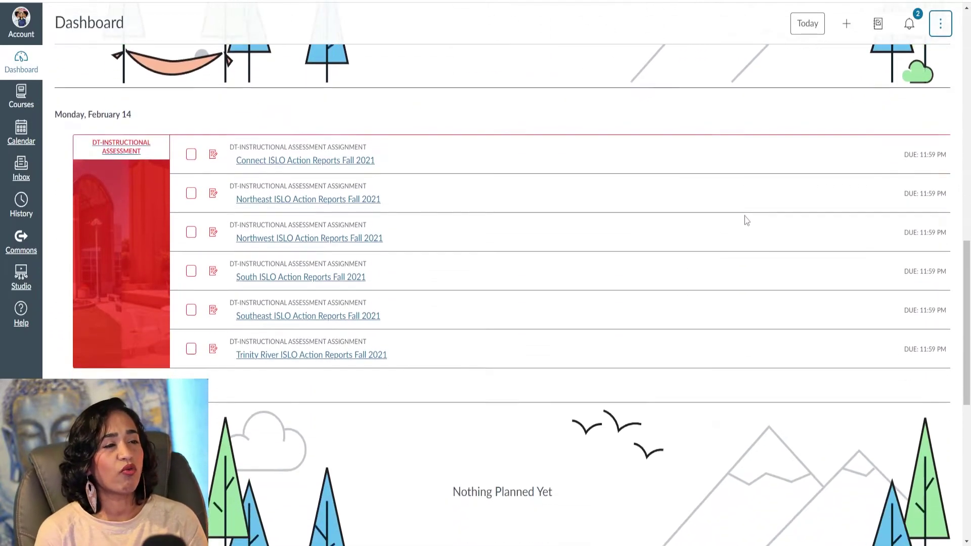
scroll(748, 226, "down", 2)
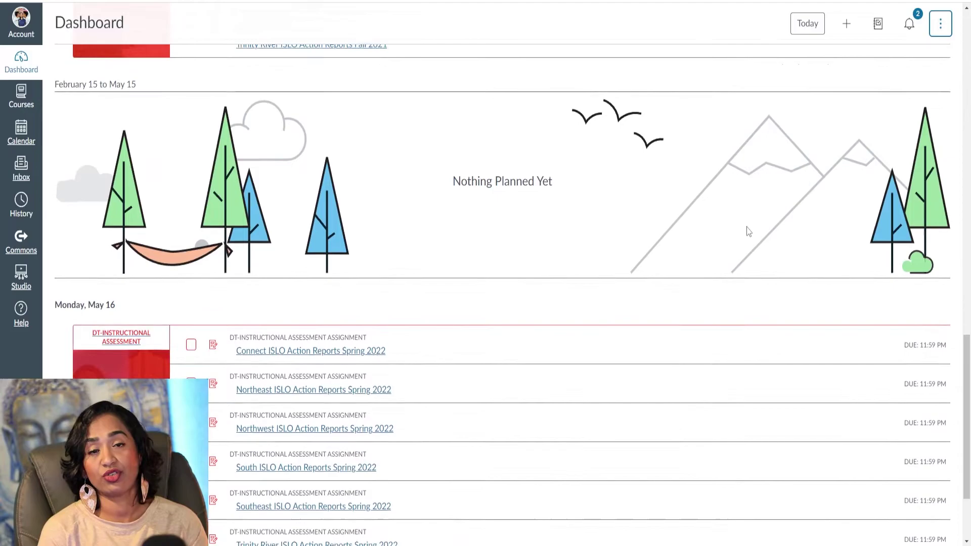
scroll(747, 231, "down", 1)
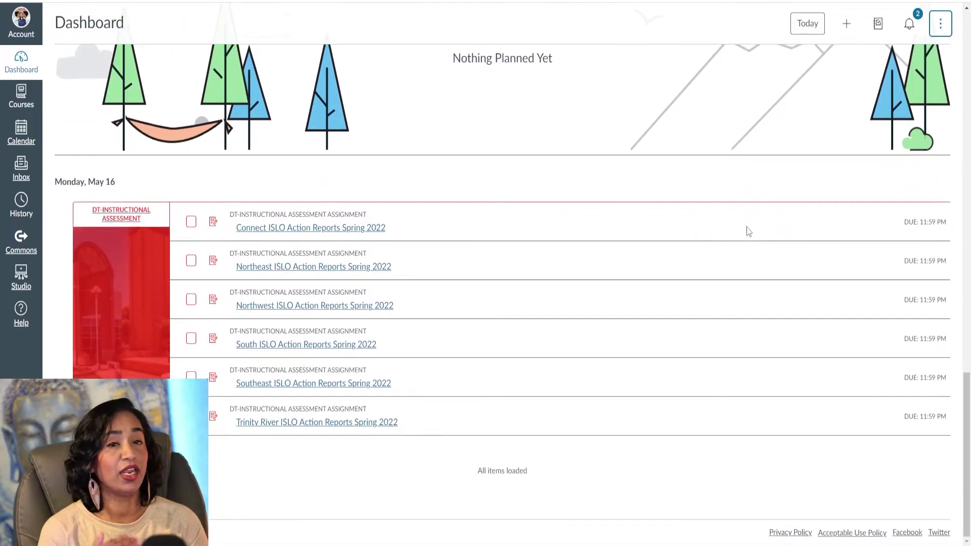
scroll(844, 292, "up", 8)
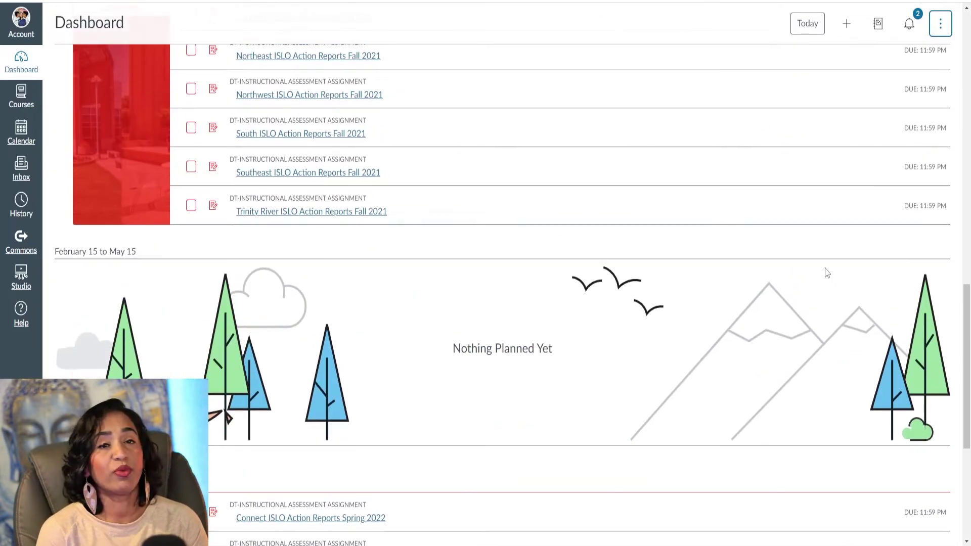
scroll(755, 254, "up", 4)
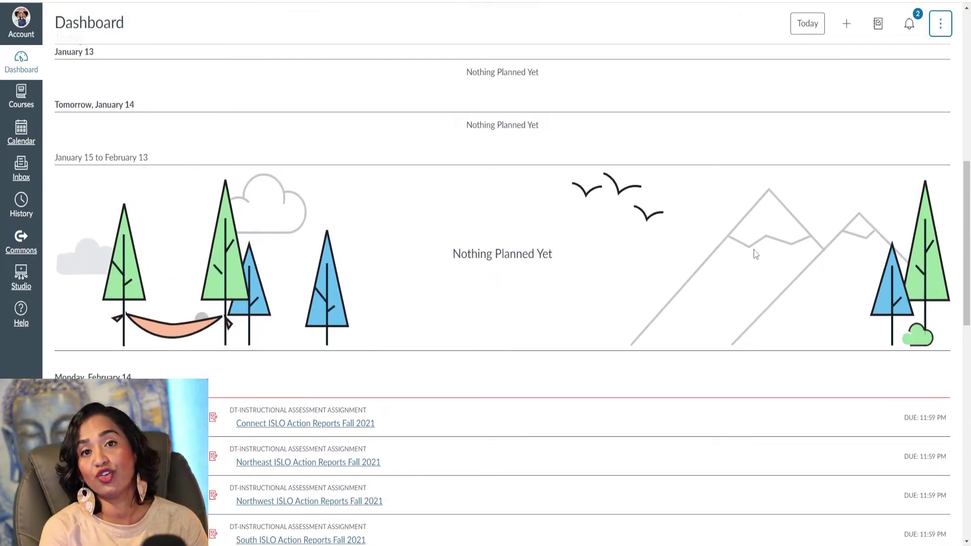
scroll(756, 254, "up", 3)
Step: Switch the Dashboard to Recent Activity, then back to Card View with the 11 published courses
left_click(944, 26)
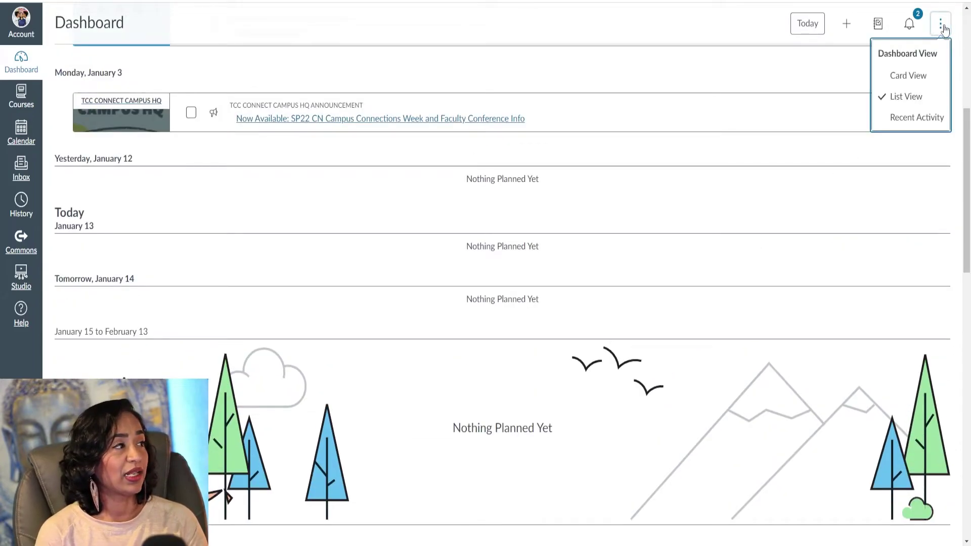
left_click(913, 120)
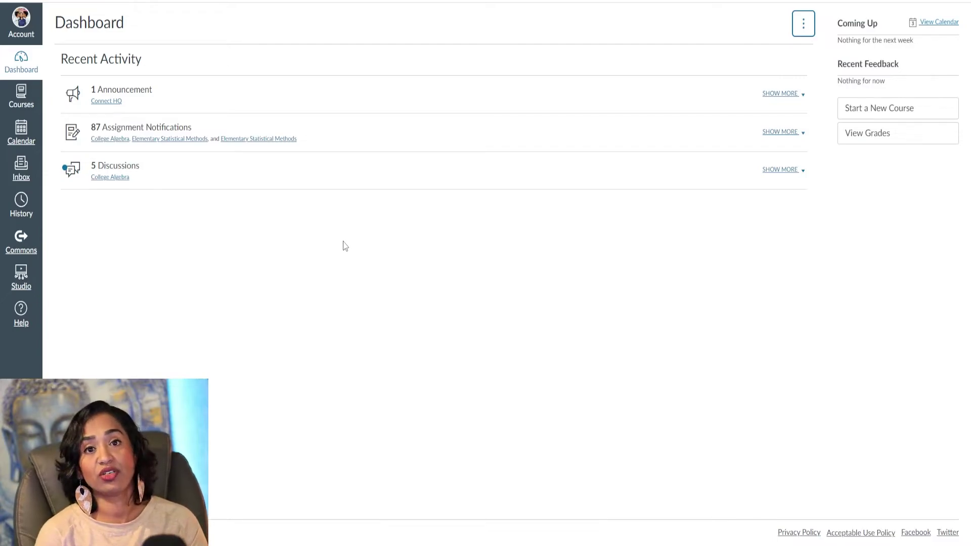
left_click(811, 24)
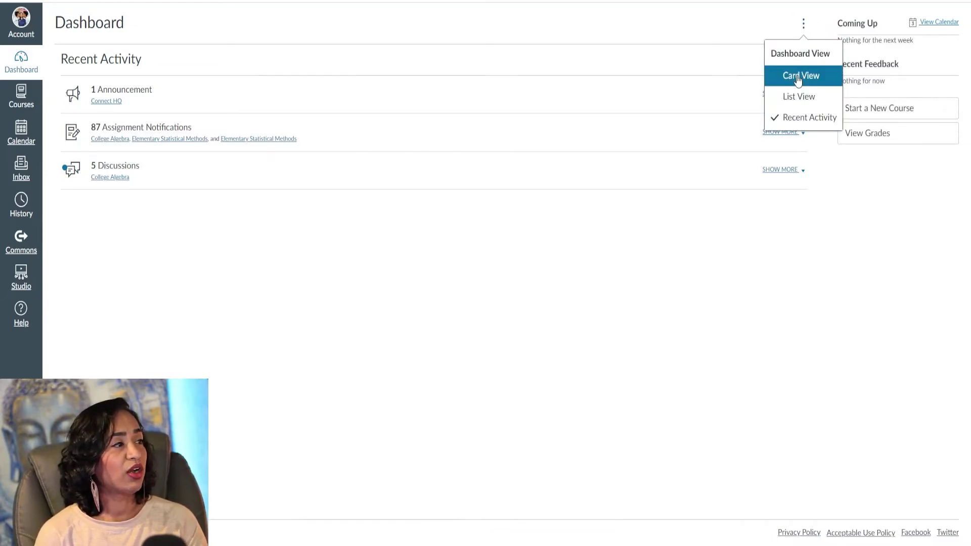
left_click(802, 76)
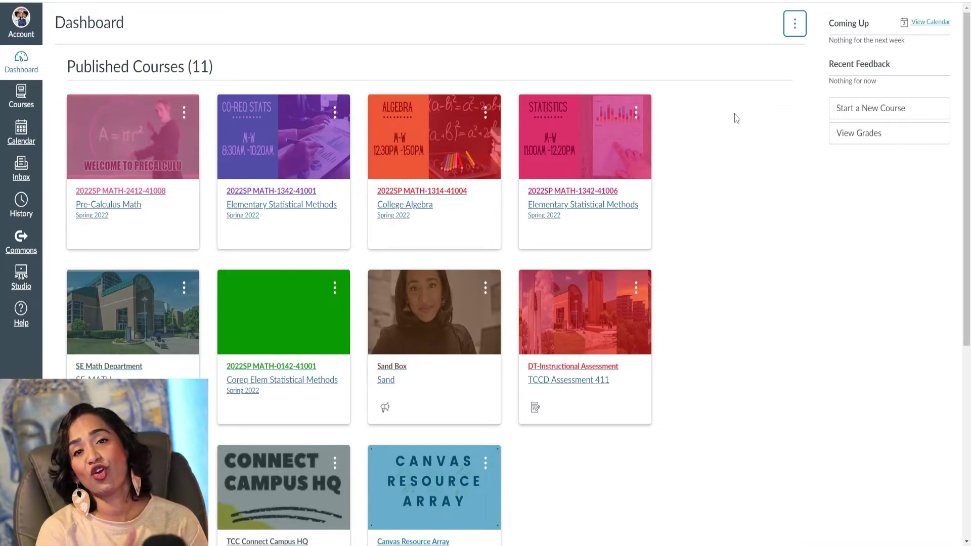
Step: Toggle Color Overlay off, on, then off again so the course card images appear untinted
left_click(795, 24)
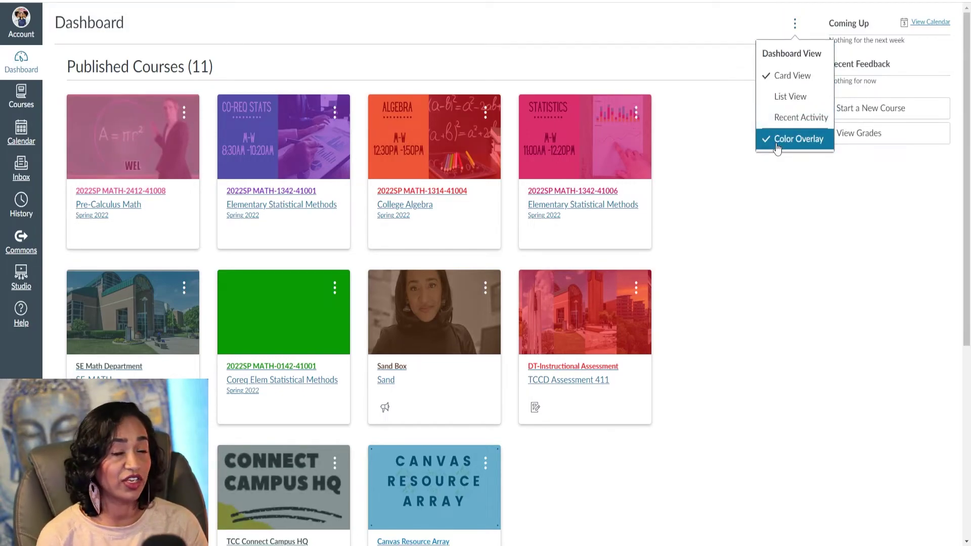
left_click(777, 147)
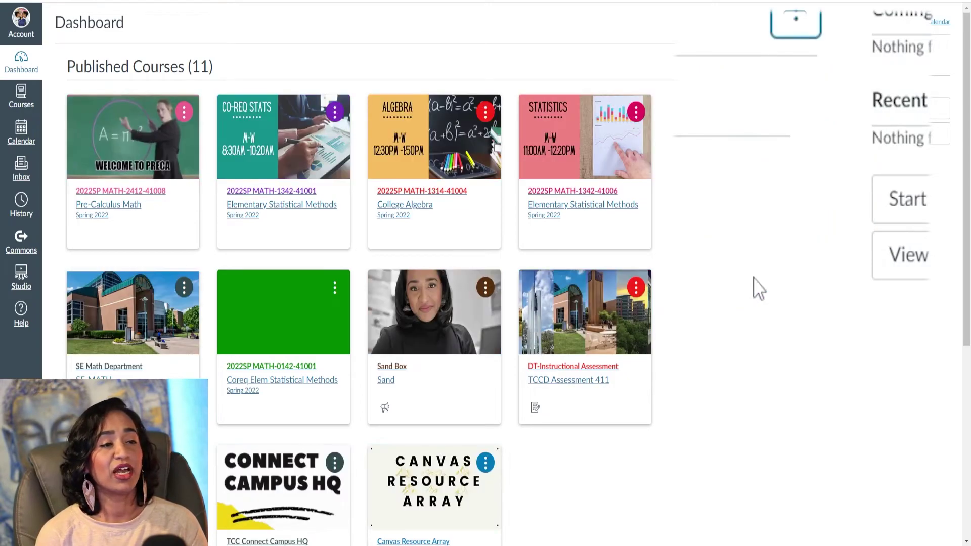
left_click(797, 18)
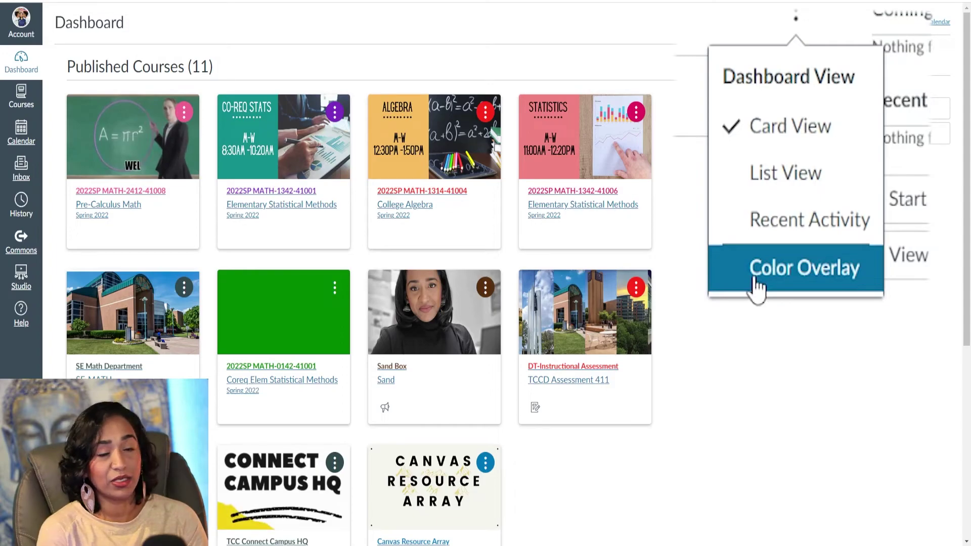
left_click(757, 282)
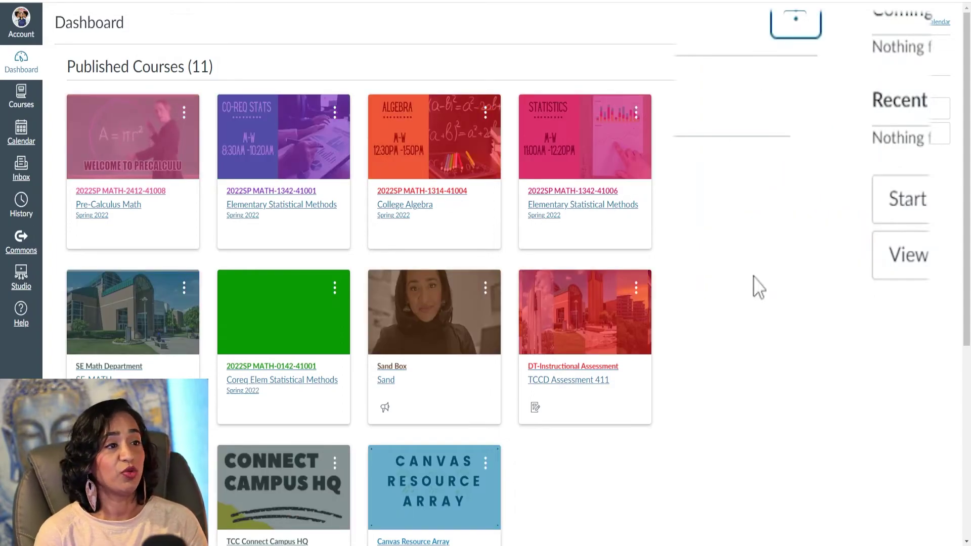
left_click(794, 20)
left_click(763, 282)
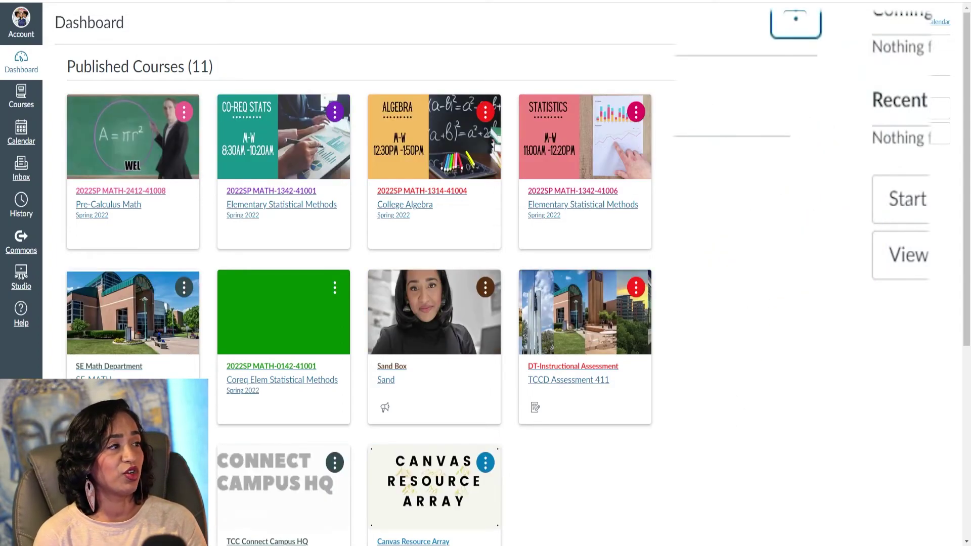